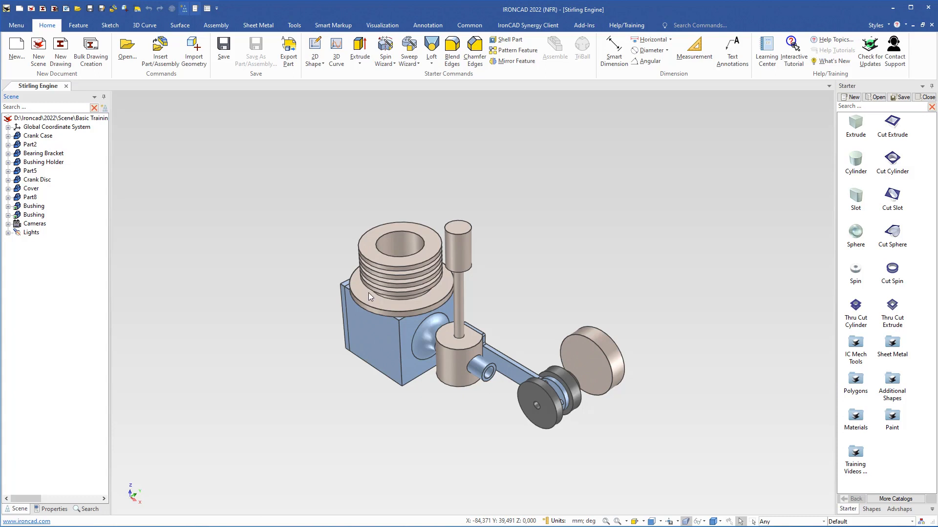
click(369, 293)
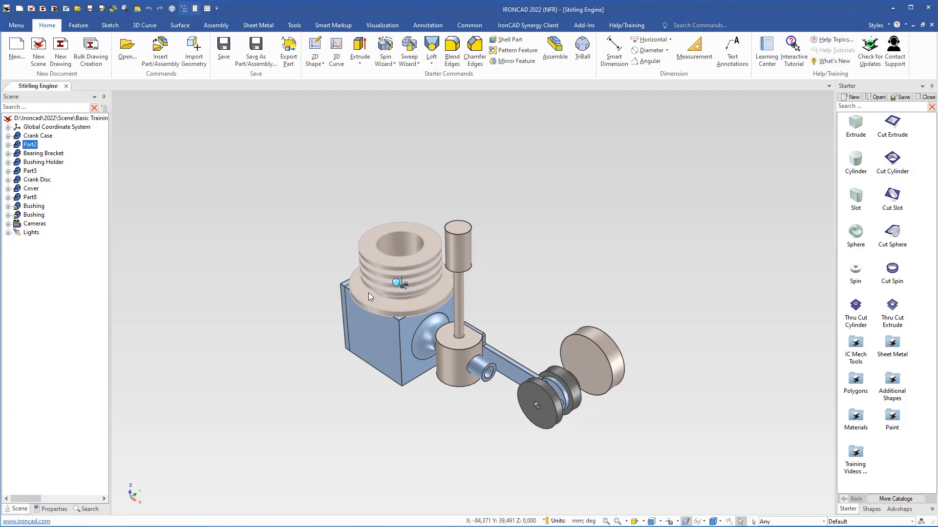
right_click(368, 292)
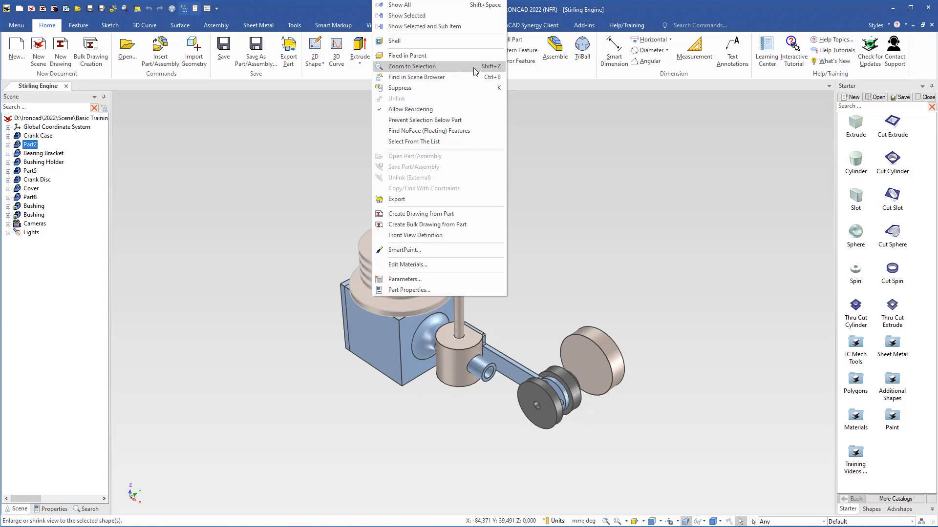
click(318, 164)
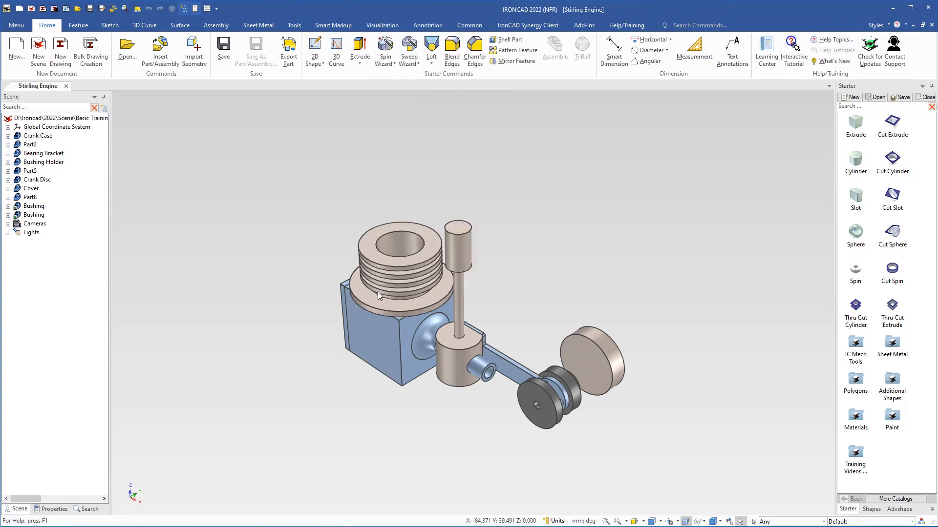
- Open the cross-section of Part2's wide base flange for editing
click(377, 292)
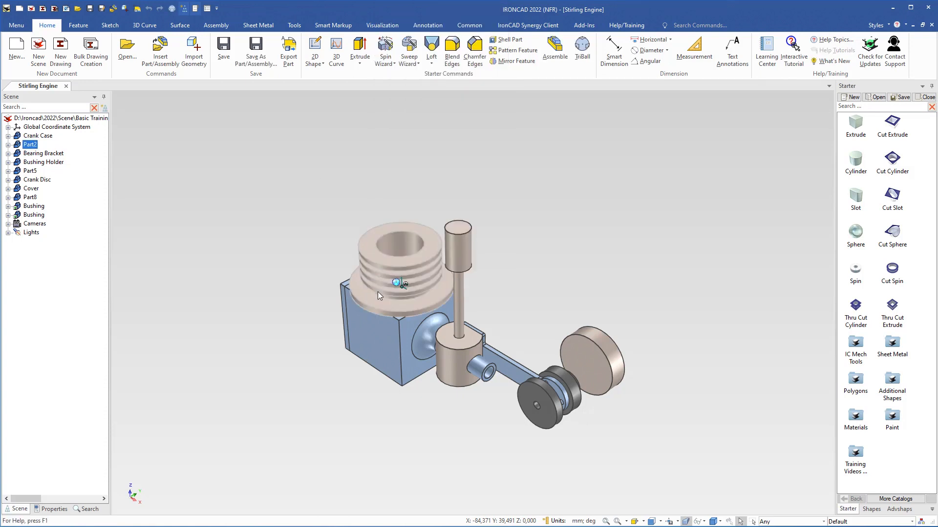
key(shift+F8)
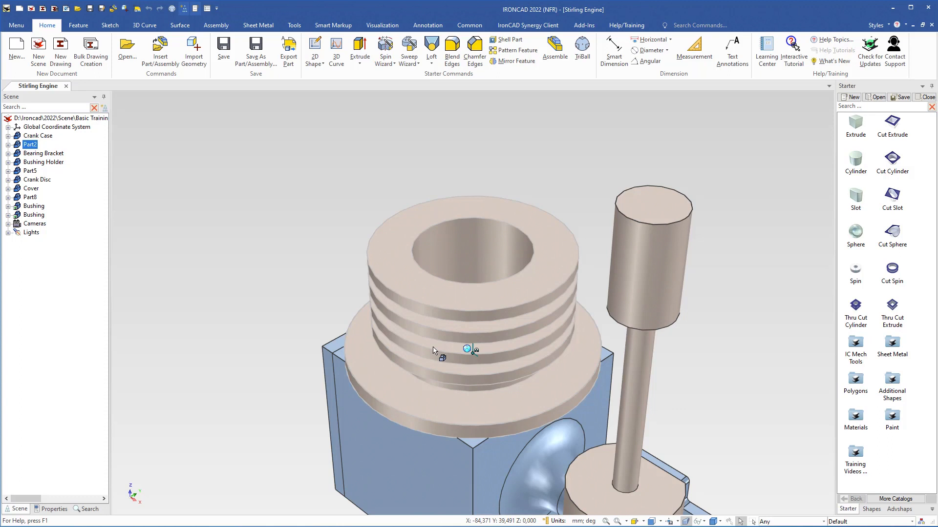
click(374, 379)
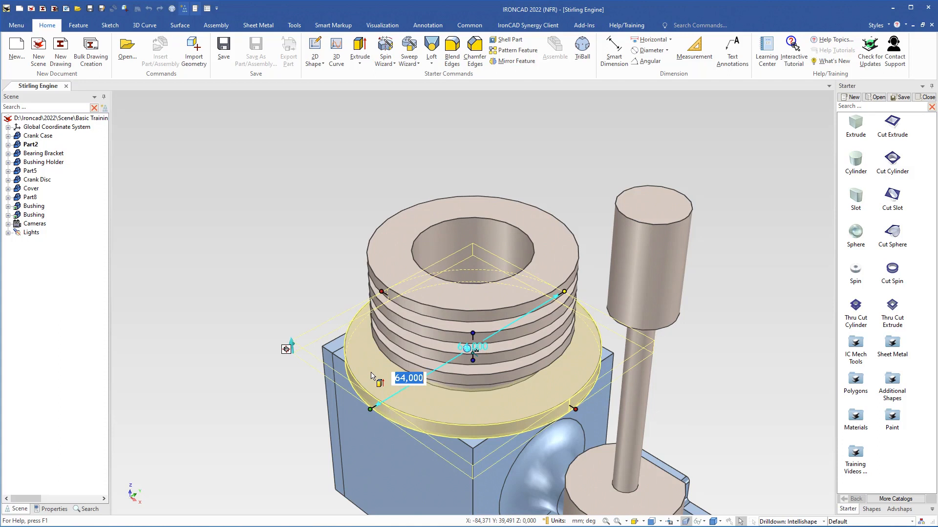
right_click(372, 375)
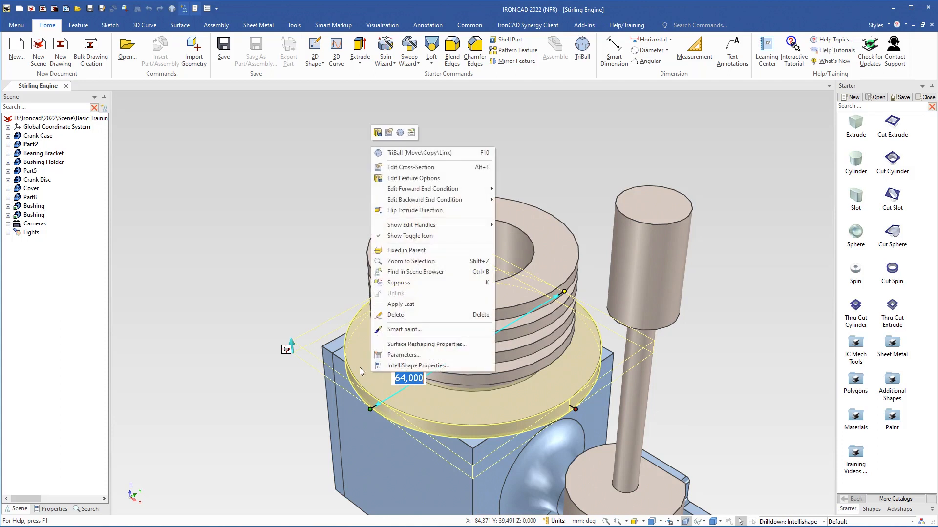
click(399, 168)
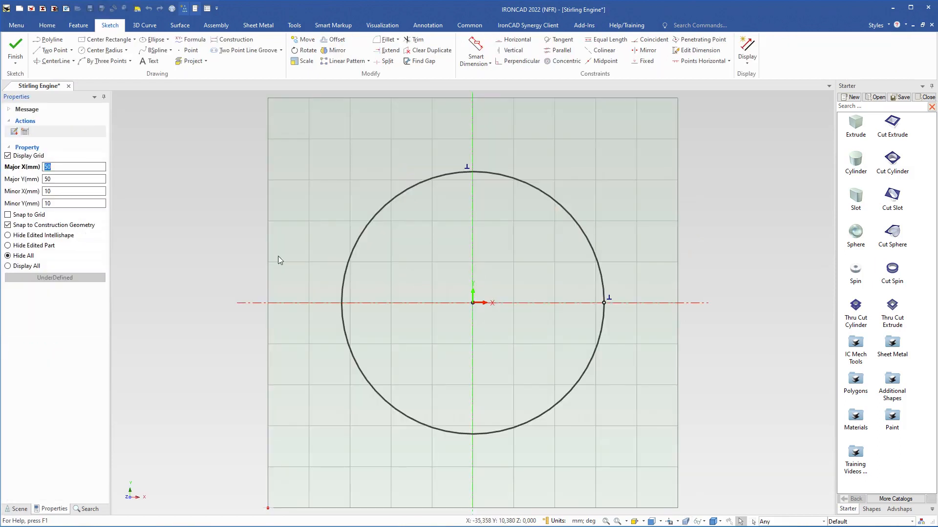
- Compare the Display All, Hide All, Hide Edited Part and Hide Edited Intellishape modes from above and set Hide Edited Part
click(7, 254)
click(8, 266)
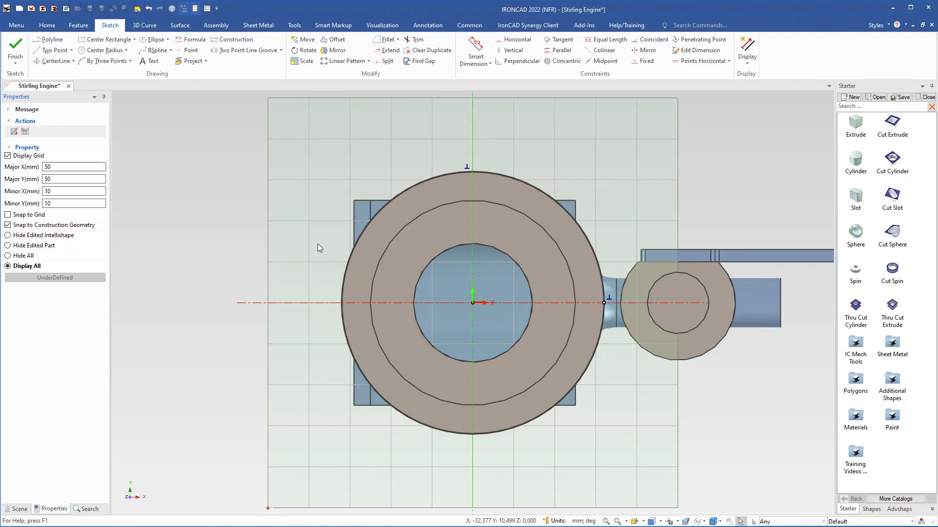
click(8, 257)
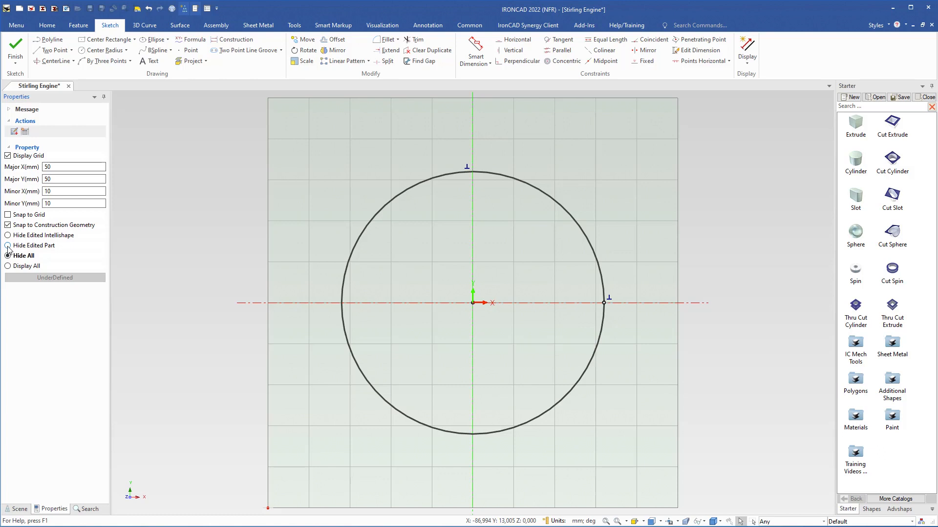
click(8, 245)
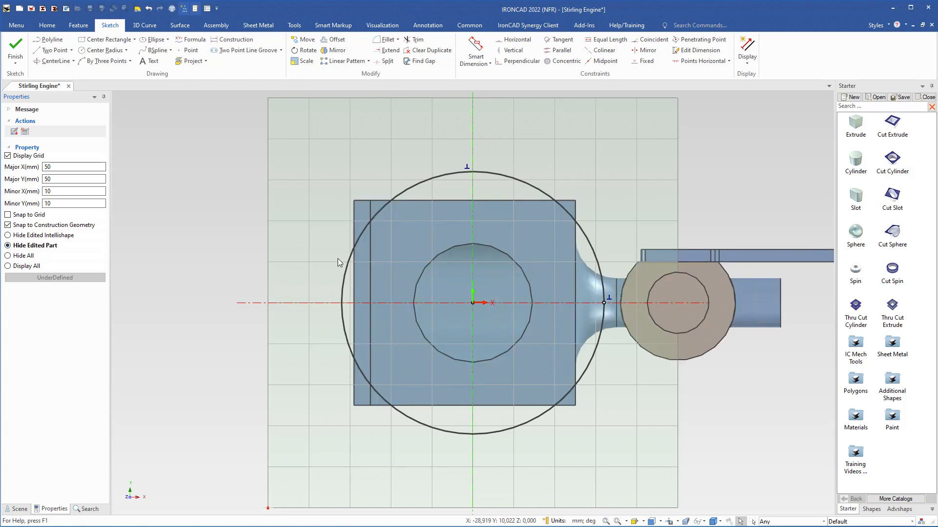
click(8, 236)
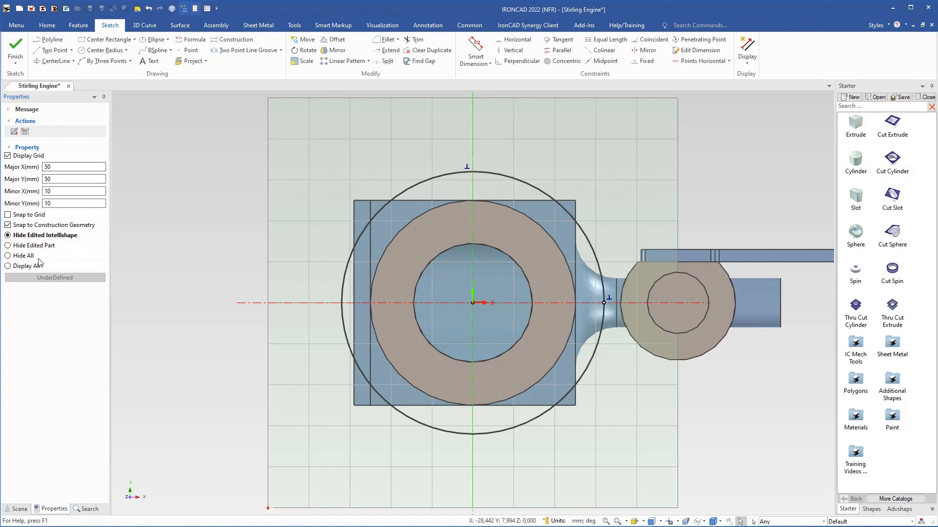
click(8, 246)
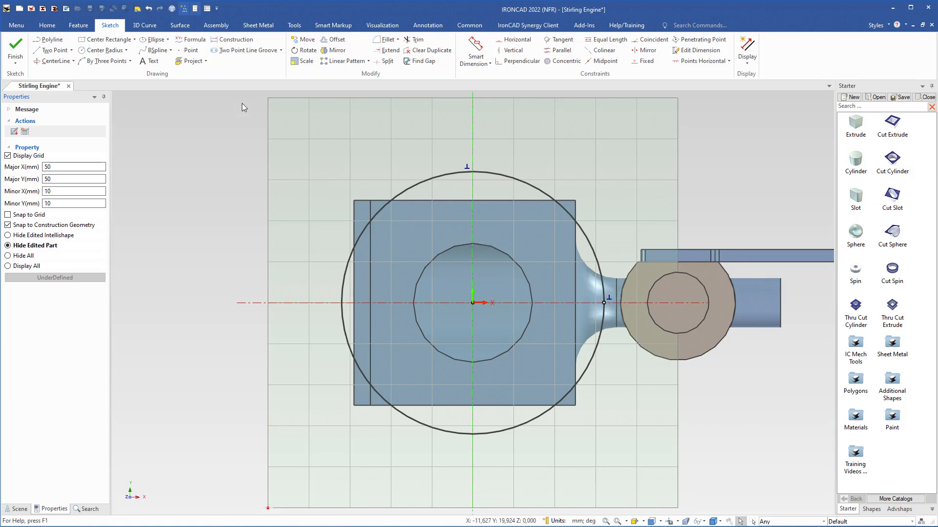
- Disable the "Enable camera Look At during editing" option in the camera settings
click(207, 8)
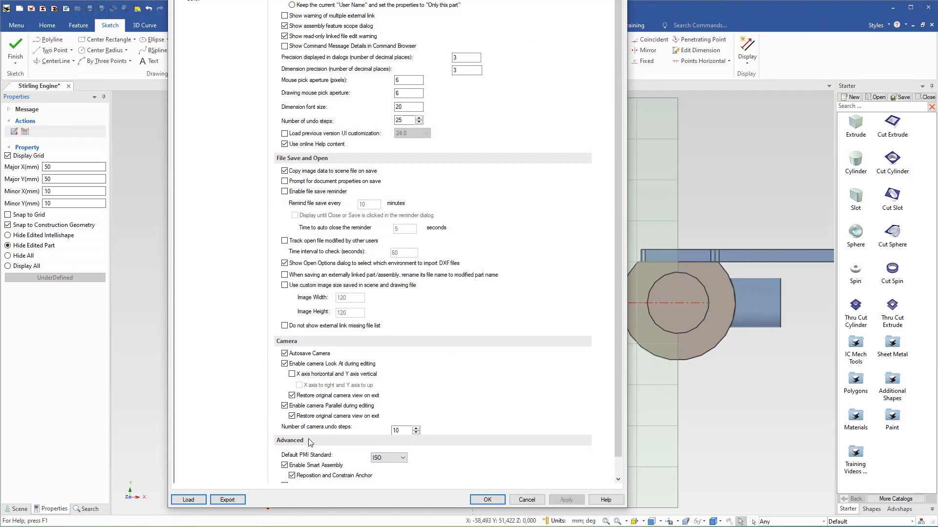
click(285, 365)
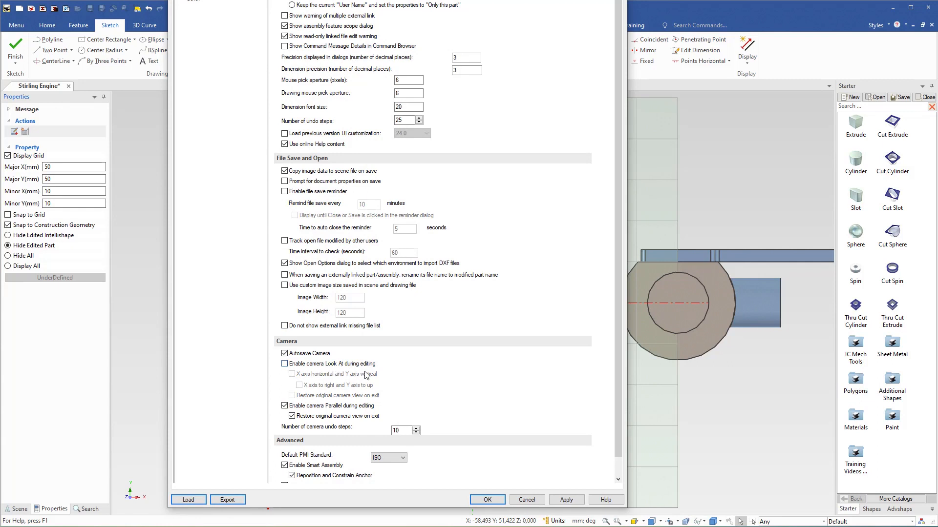
click(486, 499)
- Cancel the current sketch edit and reopen the cross-section of Part2's base flange
right_click(397, 338)
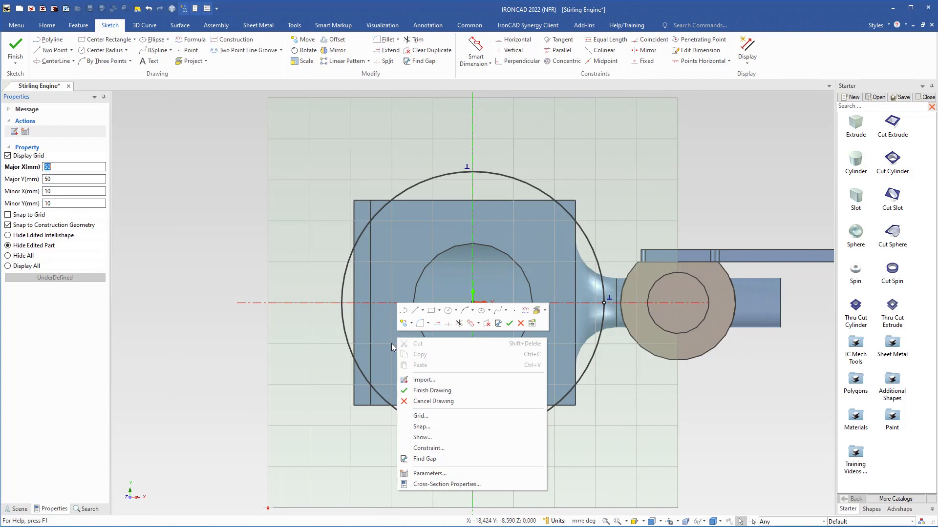
click(421, 401)
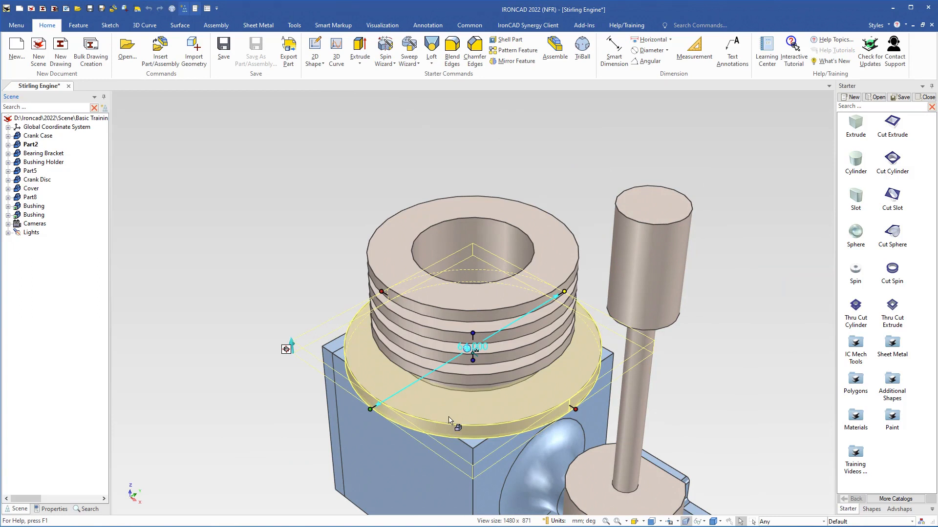
right_click(376, 381)
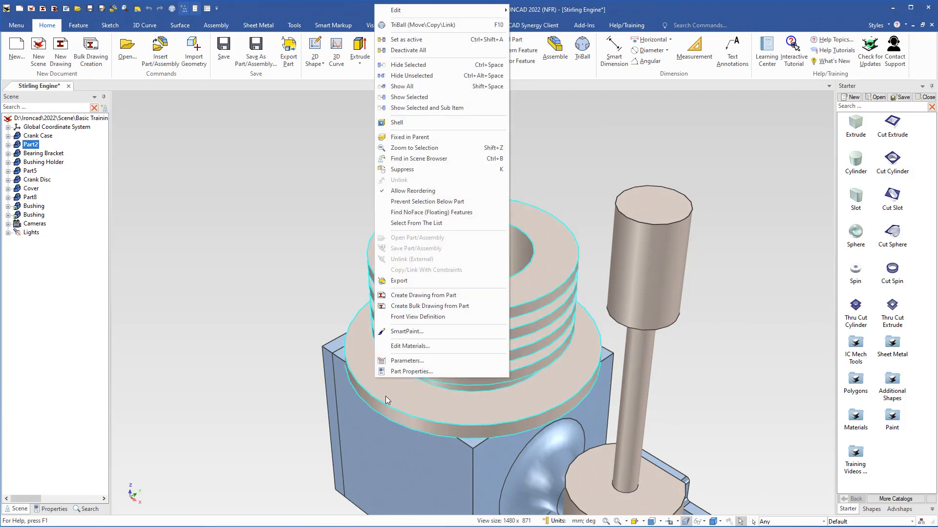
click(385, 396)
click(381, 385)
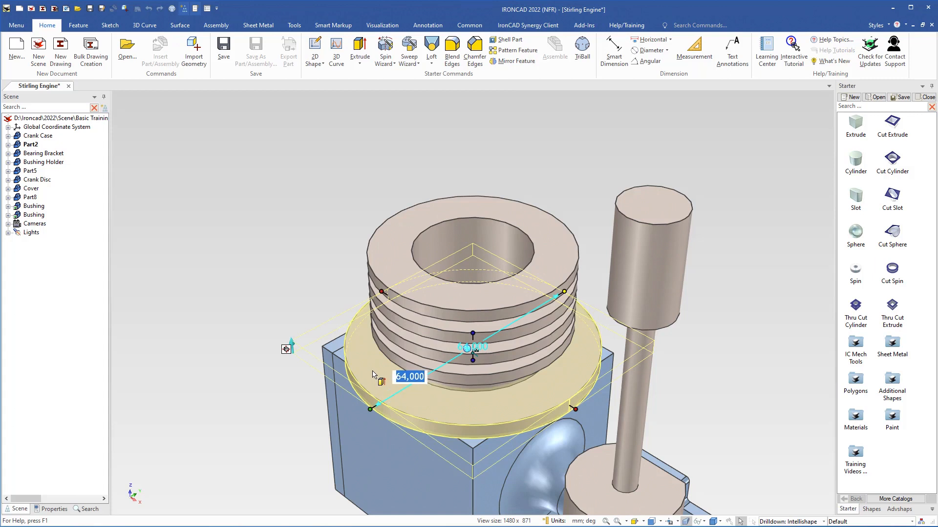
right_click(374, 375)
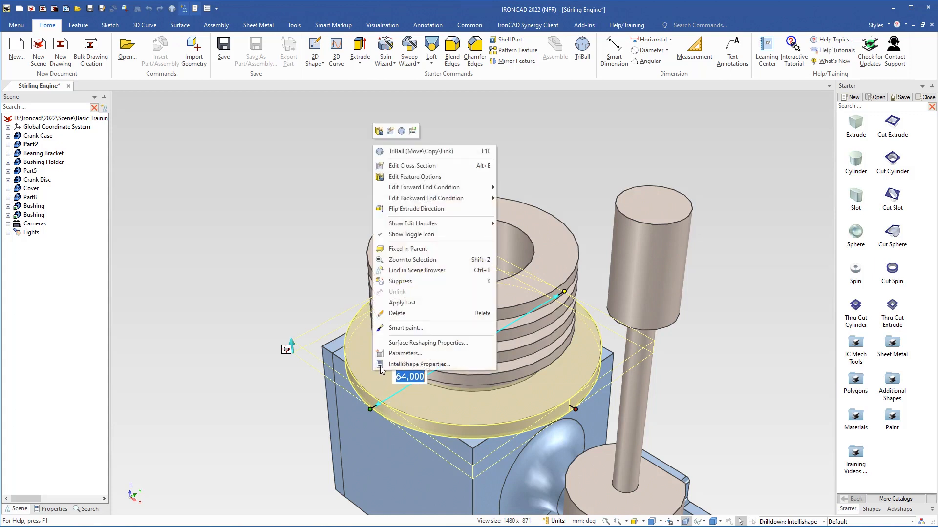
click(407, 167)
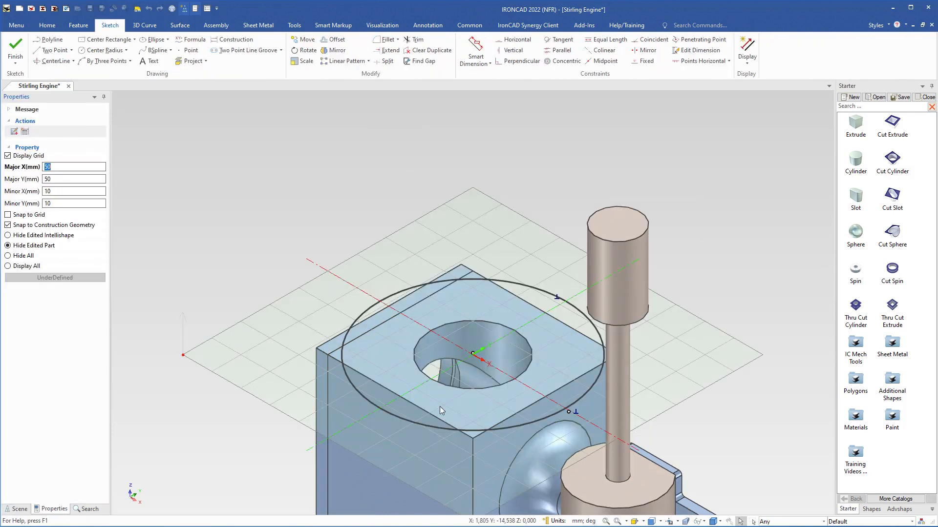
middle_drag(440, 406, 411, 328)
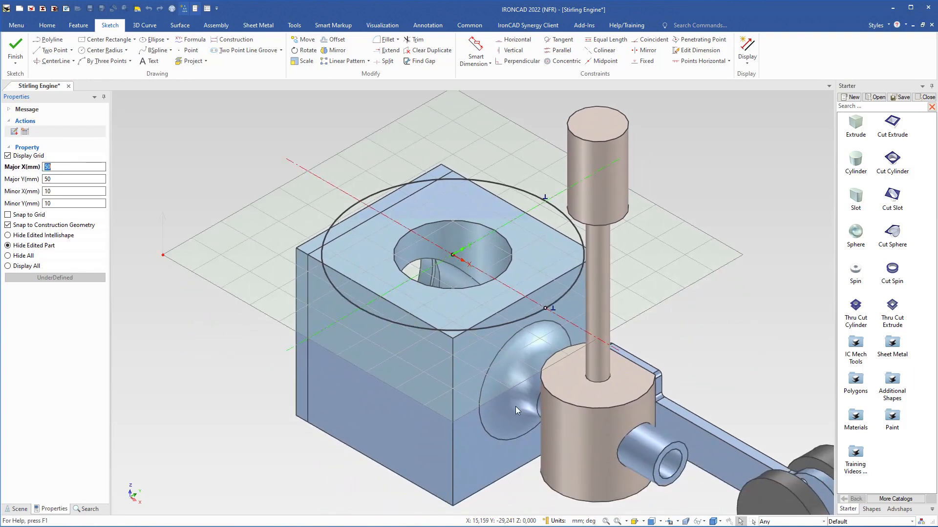
click(687, 522)
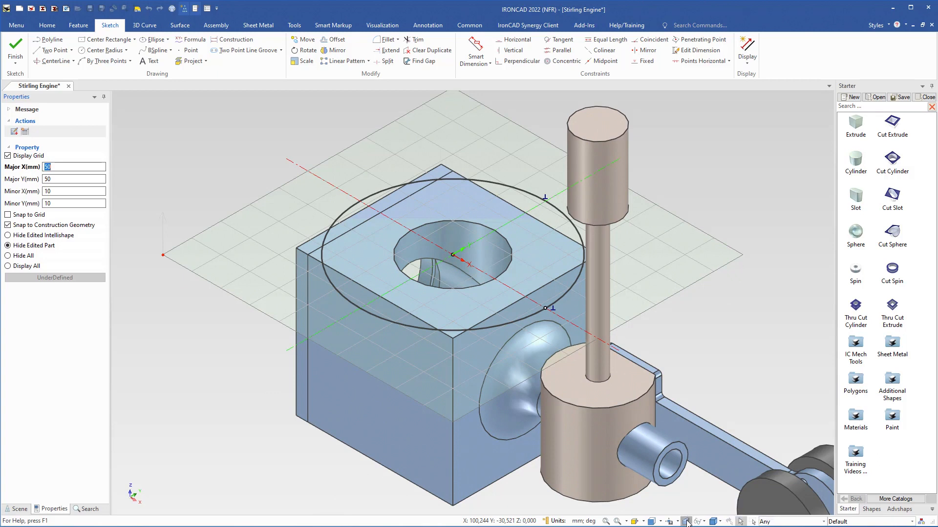
click(687, 523)
middle_drag(406, 294, 399, 328)
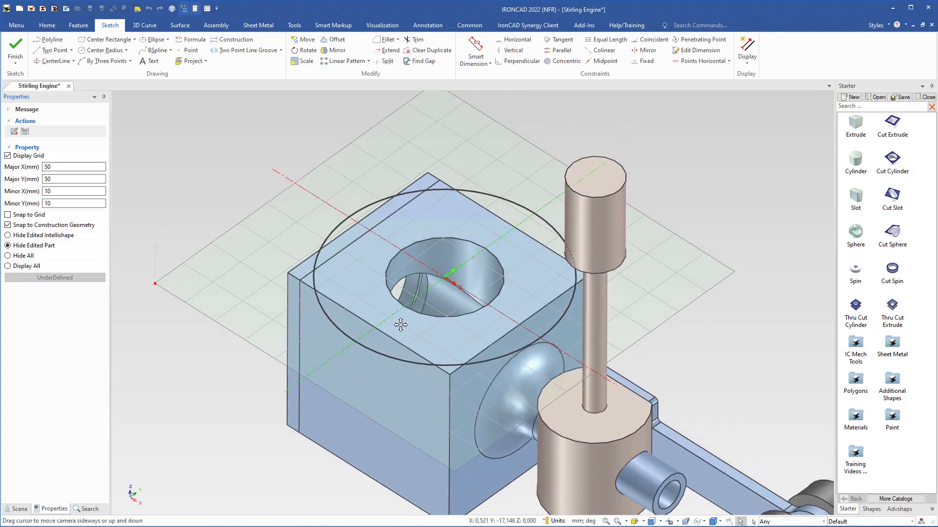
- Preview the flange sketch in the 3D view with each display mode, finishing on Hide Edited Part
click(8, 267)
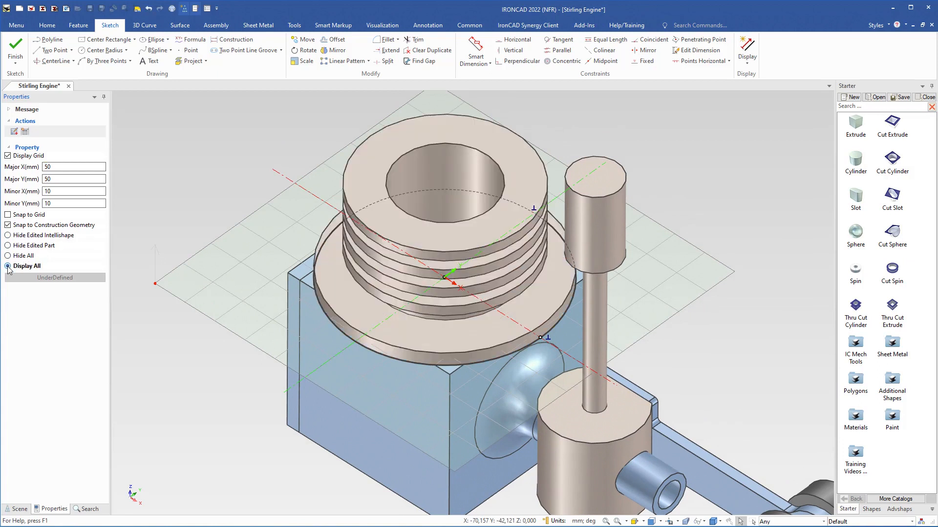
click(7, 257)
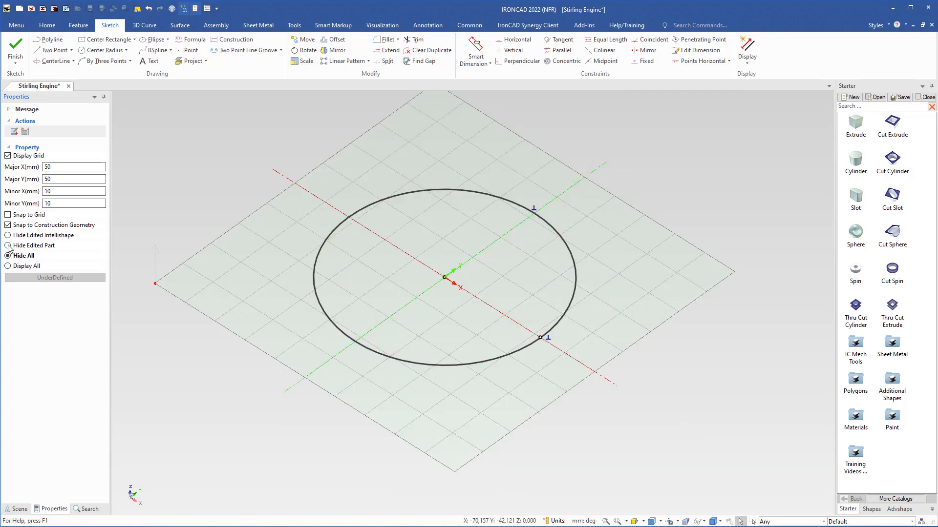
click(7, 246)
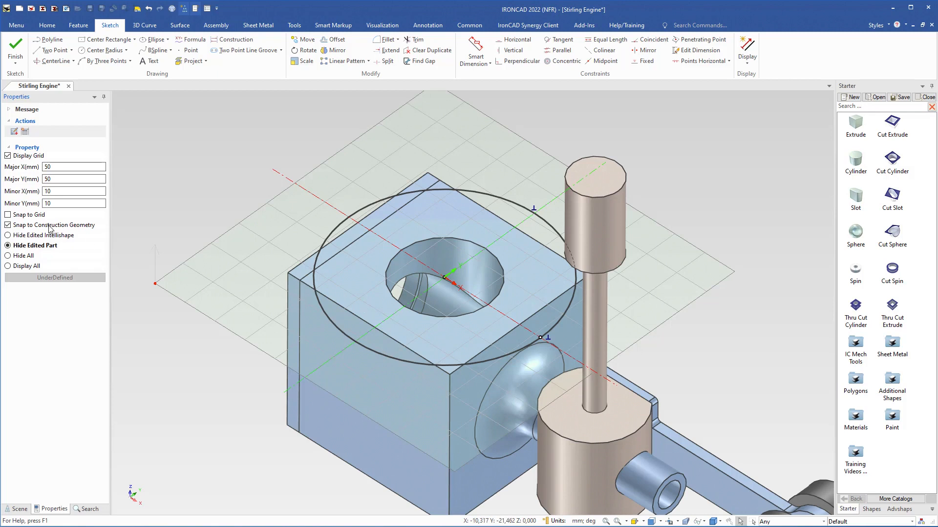
click(8, 236)
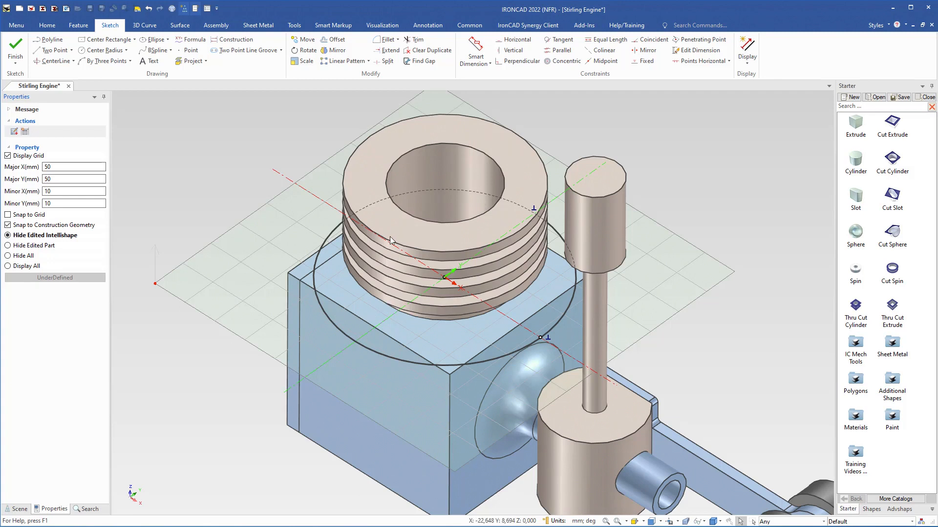
click(8, 246)
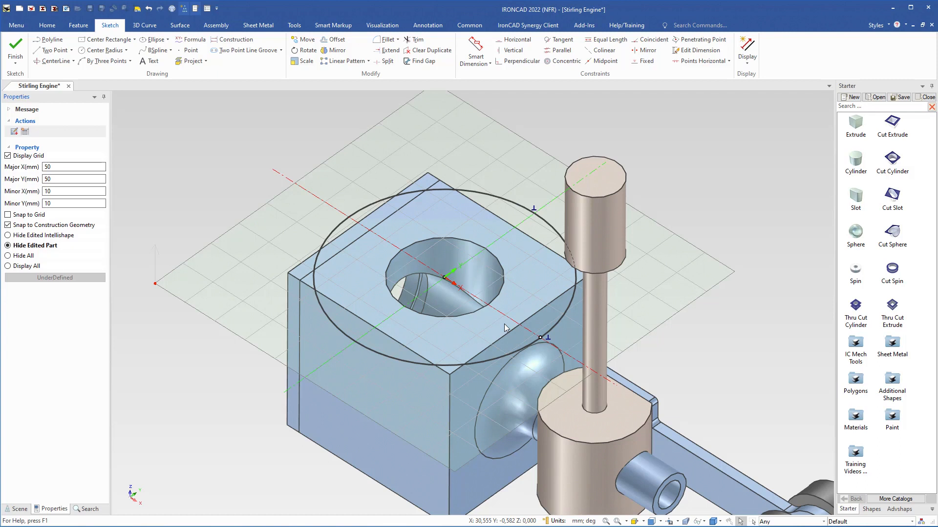
- Project the crank case's top face, including its square outline and round bore, into the flange sketch without constraints
middle_drag(460, 301, 442, 343)
scroll(441, 331, down, 2)
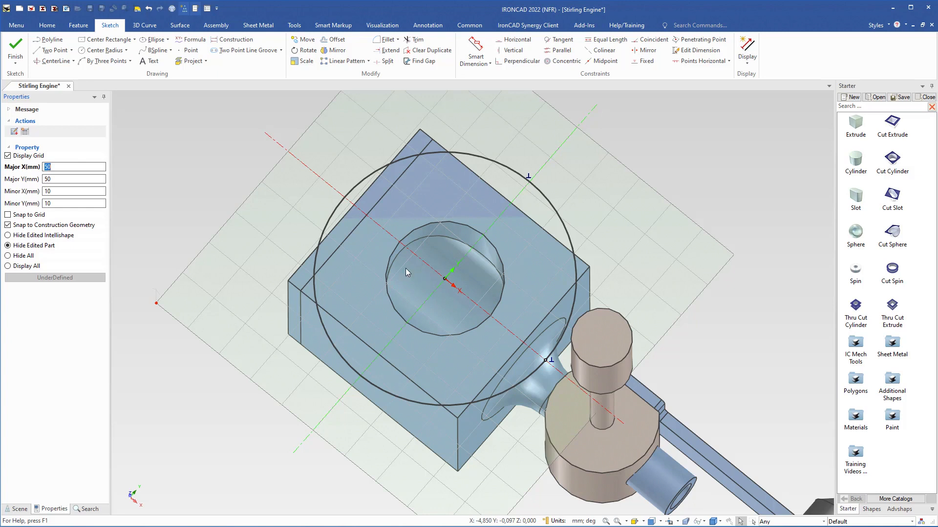
click(206, 62)
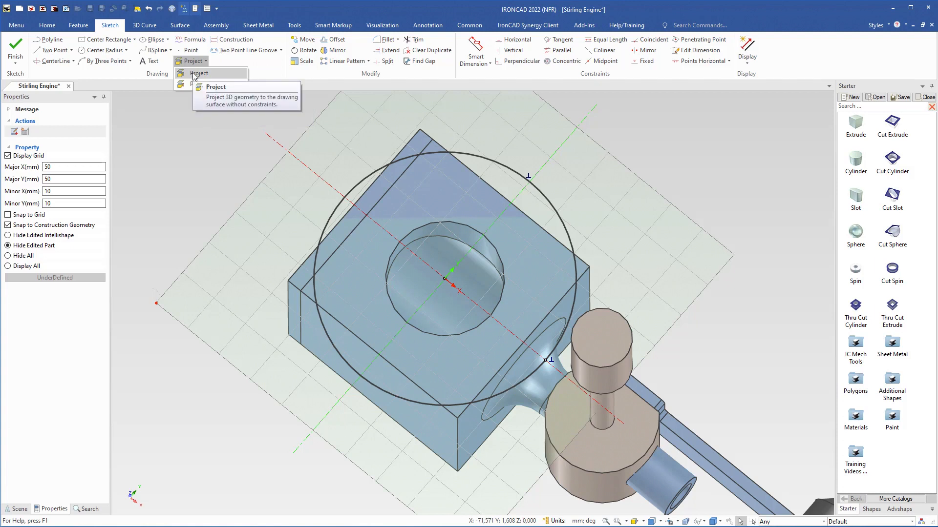
click(195, 74)
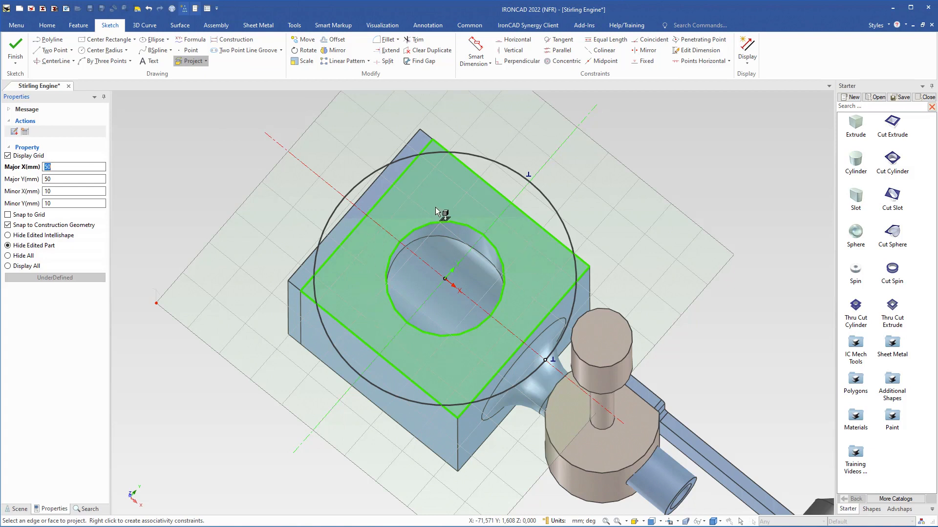
click(364, 273)
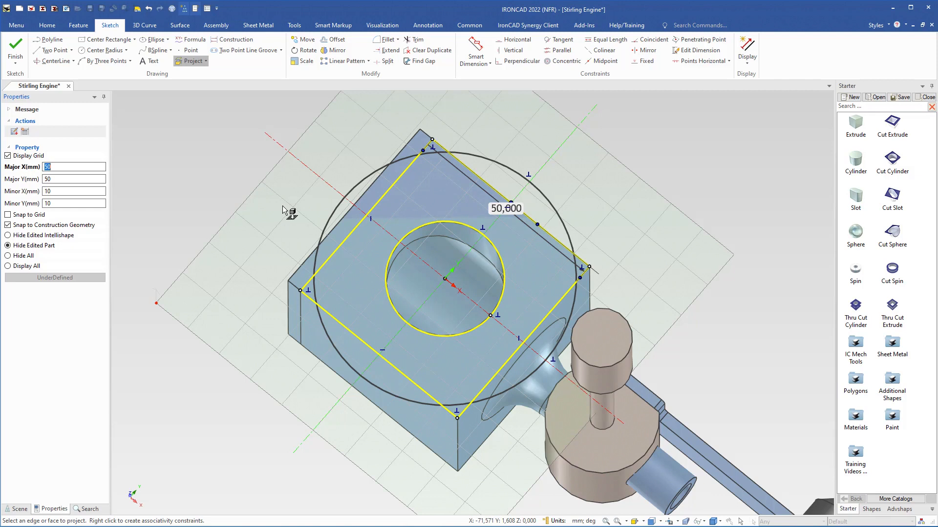
key(Escape)
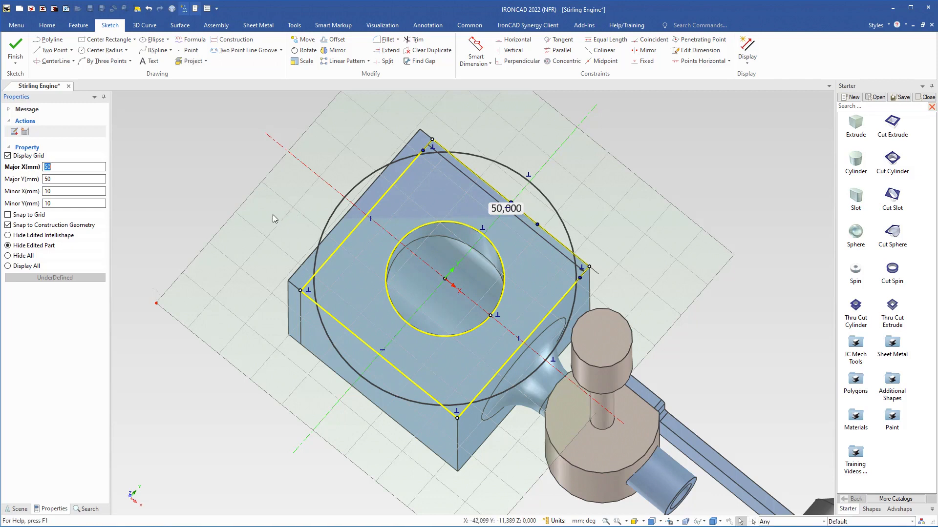
click(262, 215)
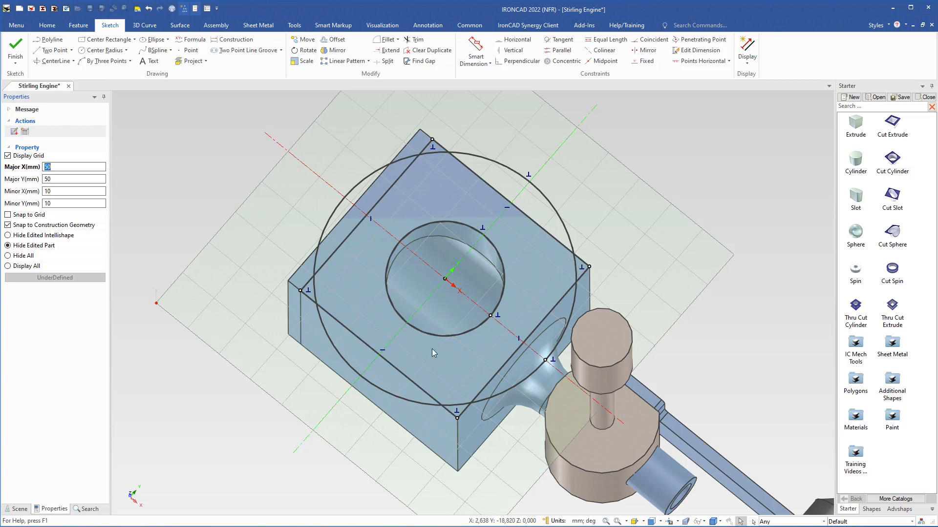
- Delete the projected circle of the crank case bore from the flange sketch
click(458, 338)
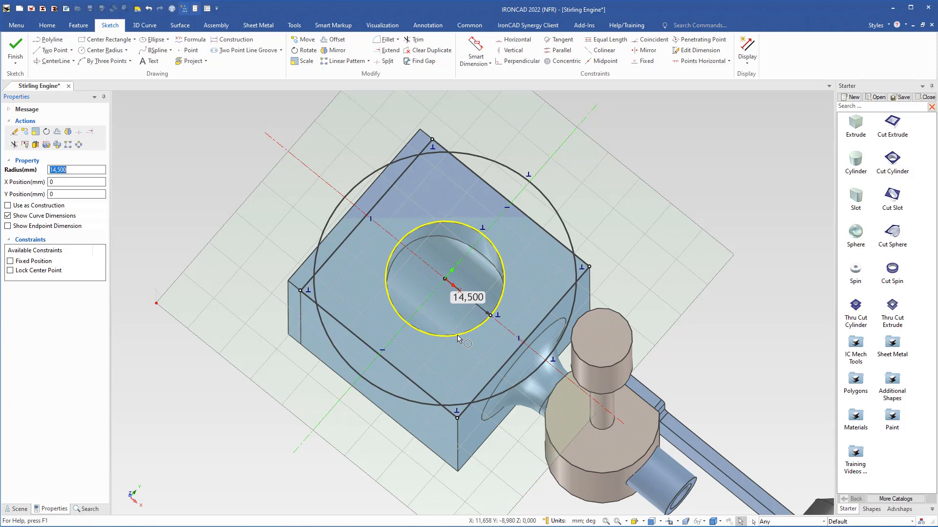
key(Escape)
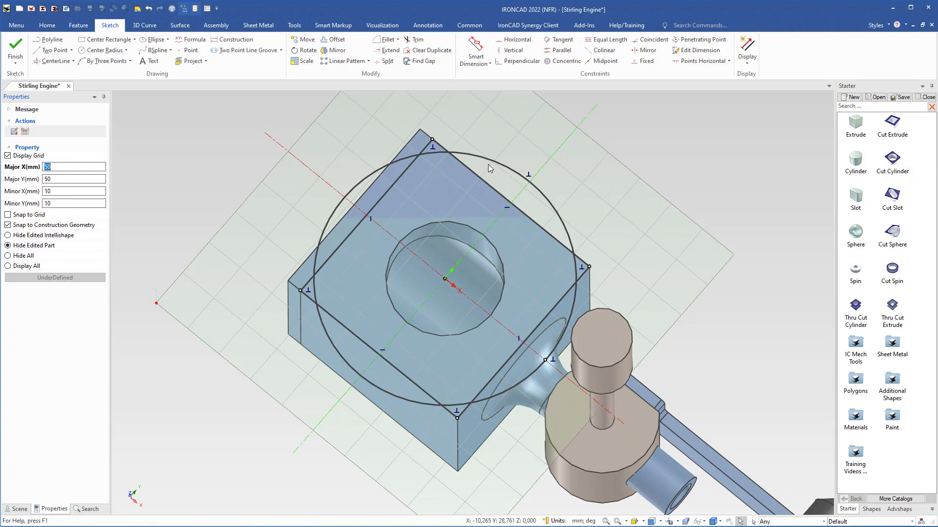
- Trim the square's corners and the circle's arcs beyond its sides to form a square with arc-cut corners, and finish the sketch
click(415, 40)
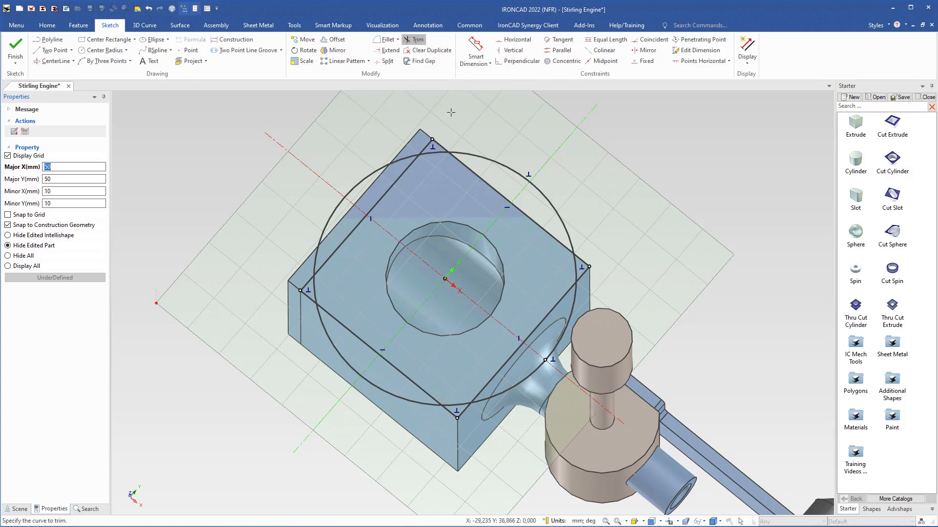
click(484, 155)
click(440, 145)
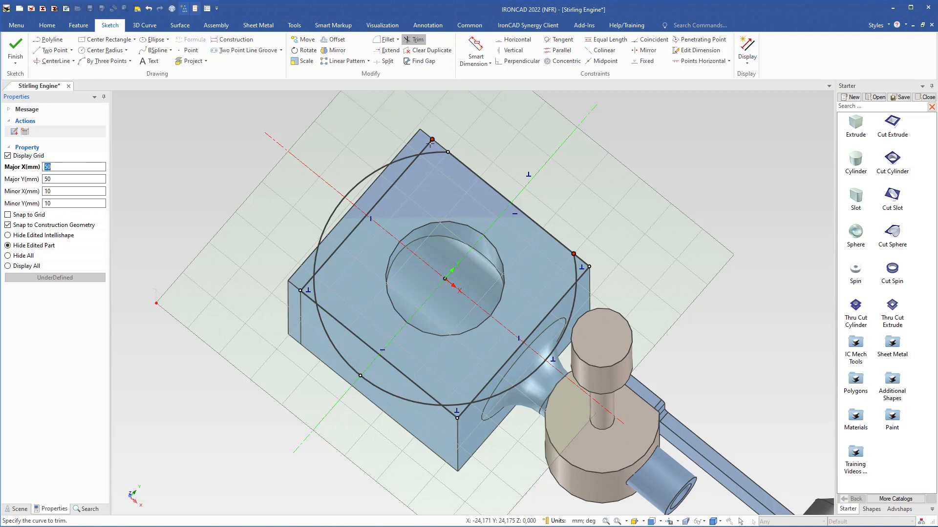
click(430, 143)
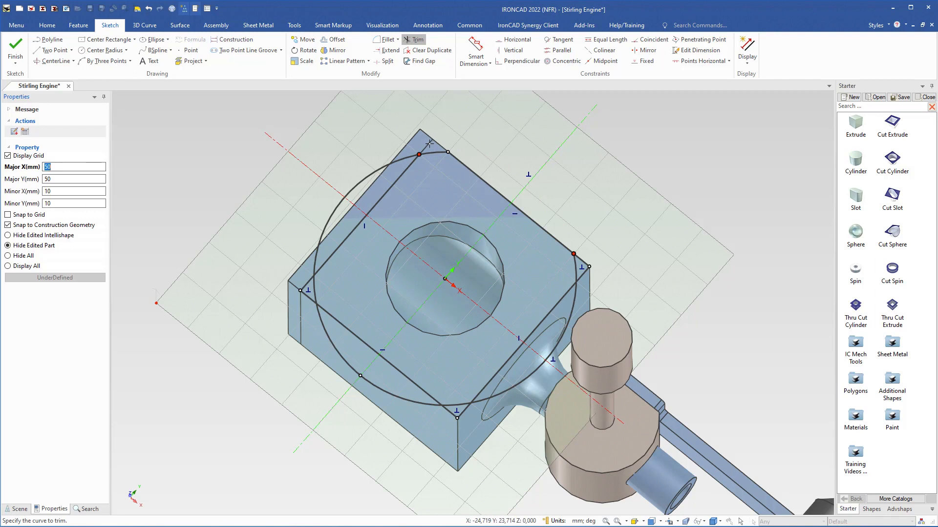
click(365, 177)
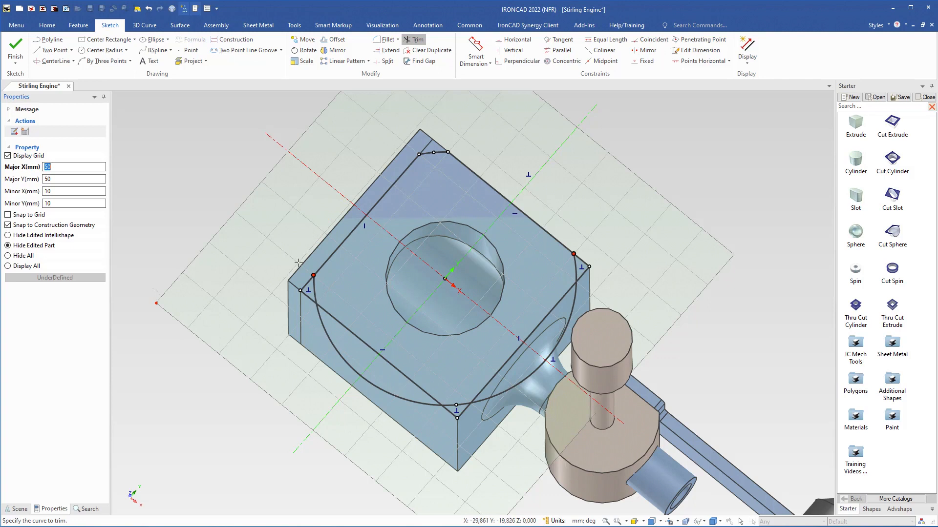
click(301, 285)
click(327, 335)
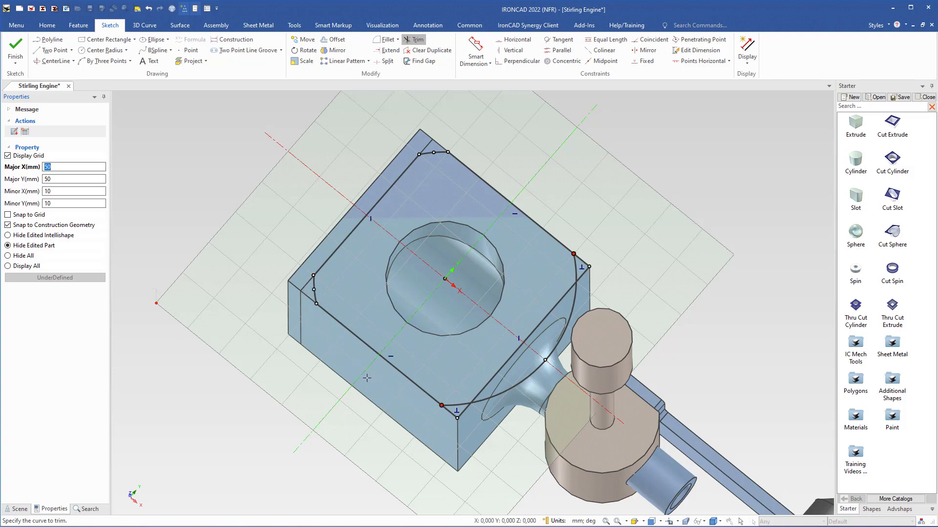
click(450, 415)
click(527, 377)
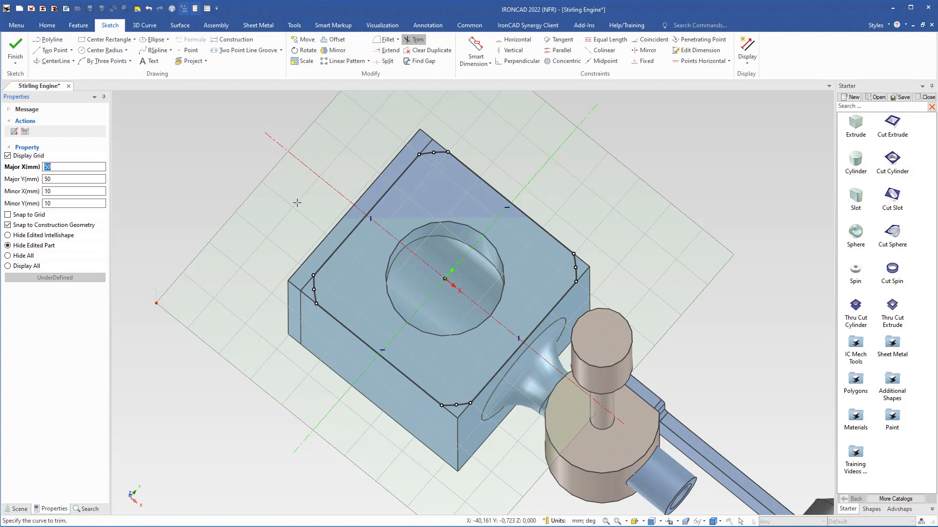
key(Escape)
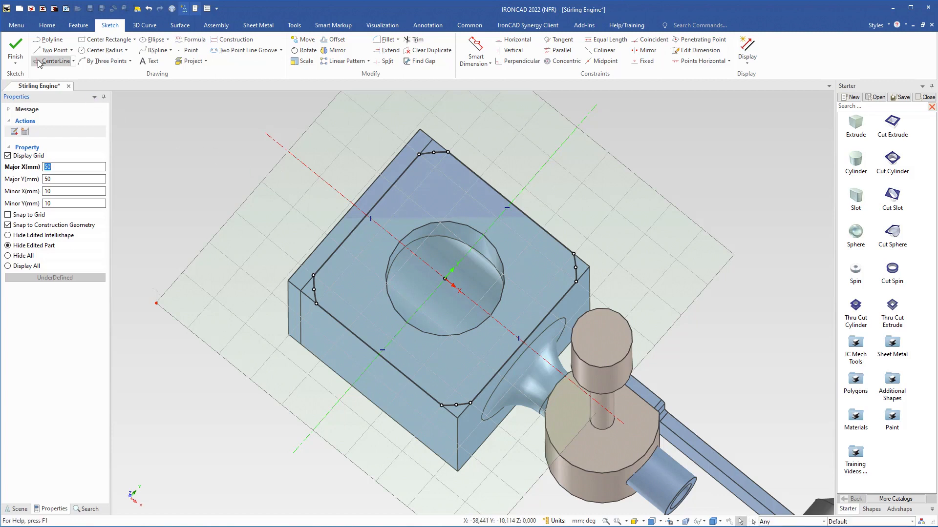
right_click(274, 229)
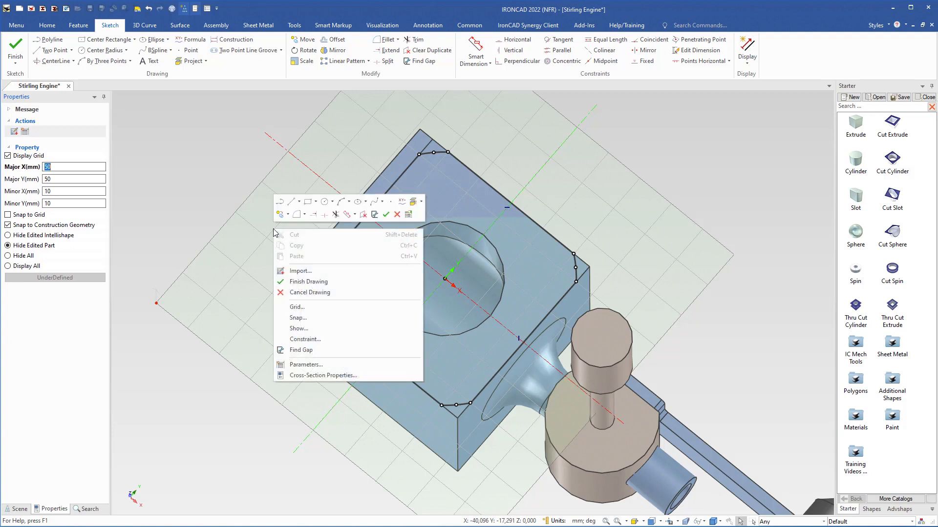
click(297, 282)
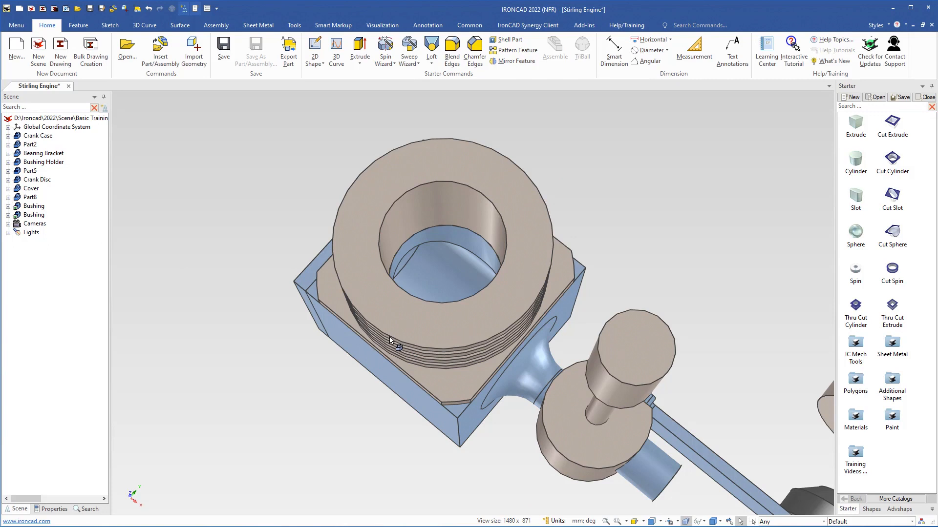
- Add a Cut Cylinder hole to the top of Part2's base flange near its front corner and set its diameter to 4 mm
middle_drag(399, 336, 399, 310)
shift+middle_drag(422, 367, 407, 274)
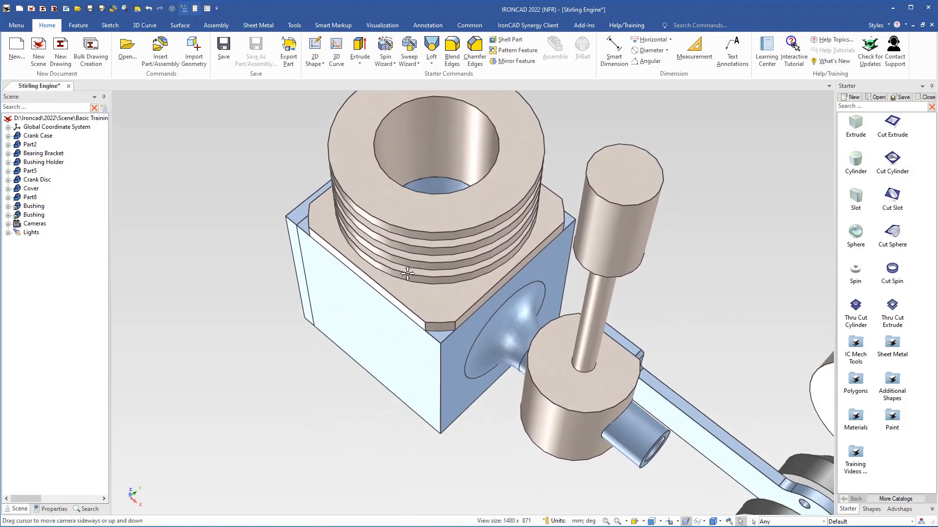
scroll(449, 302, up, 2)
scroll(449, 301, up, 1)
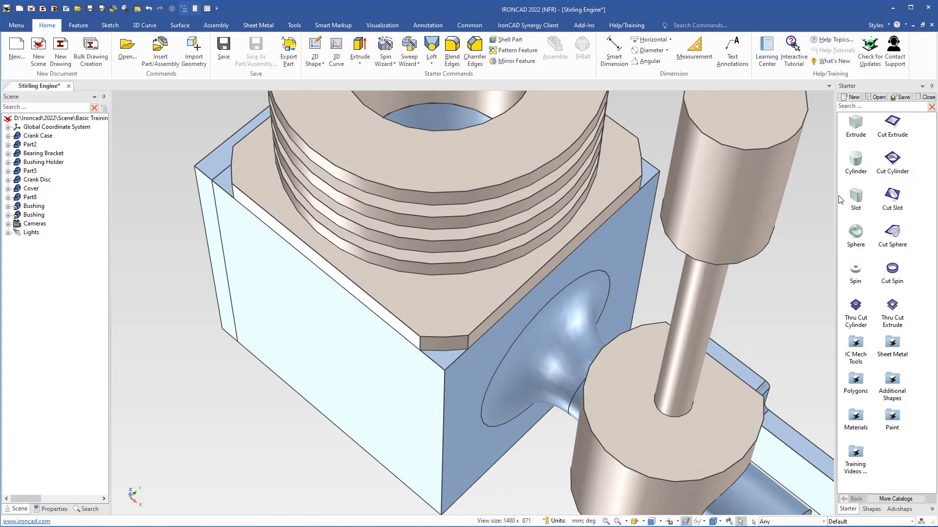
drag(893, 158, 441, 303)
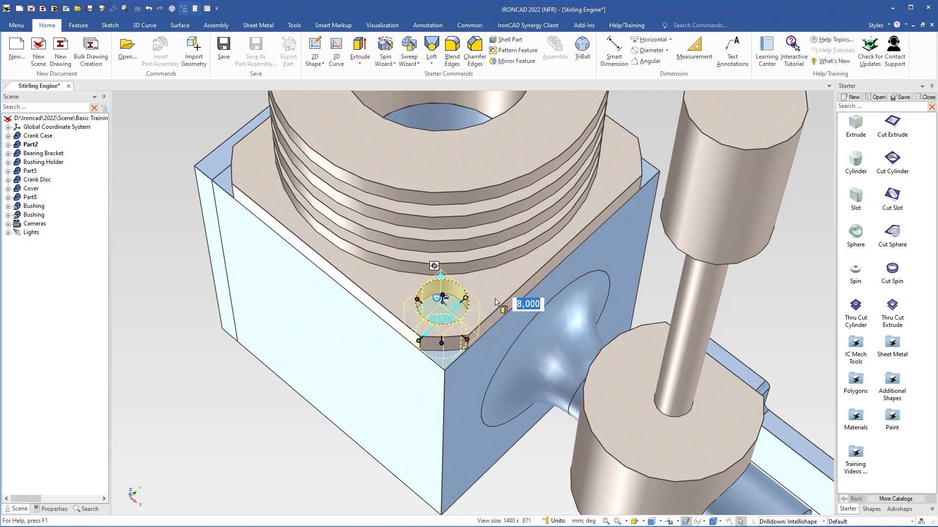
text(4)
key(Return)
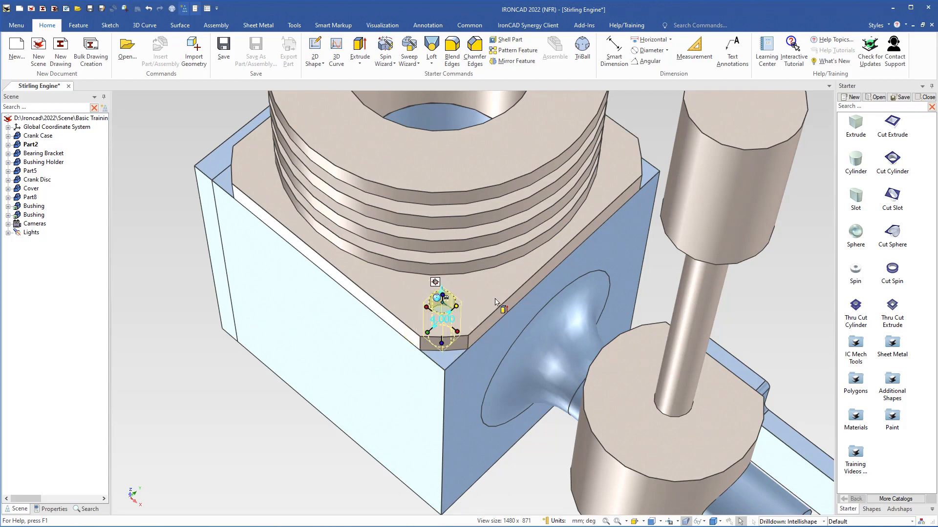
- Match the corner hole's depth to the flange thickness by snapping its lower end to a point on the flange's bottom edge
scroll(483, 302, up, 3)
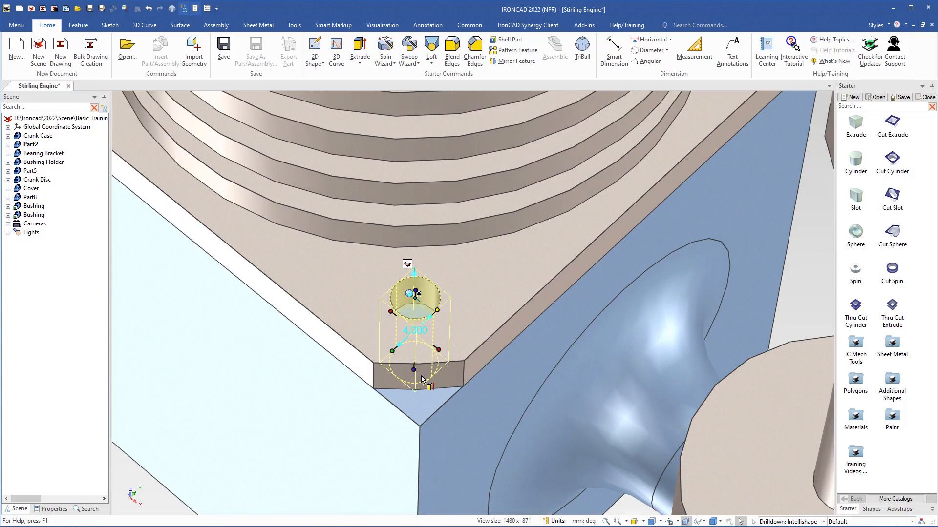
middle_drag(414, 376, 419, 360)
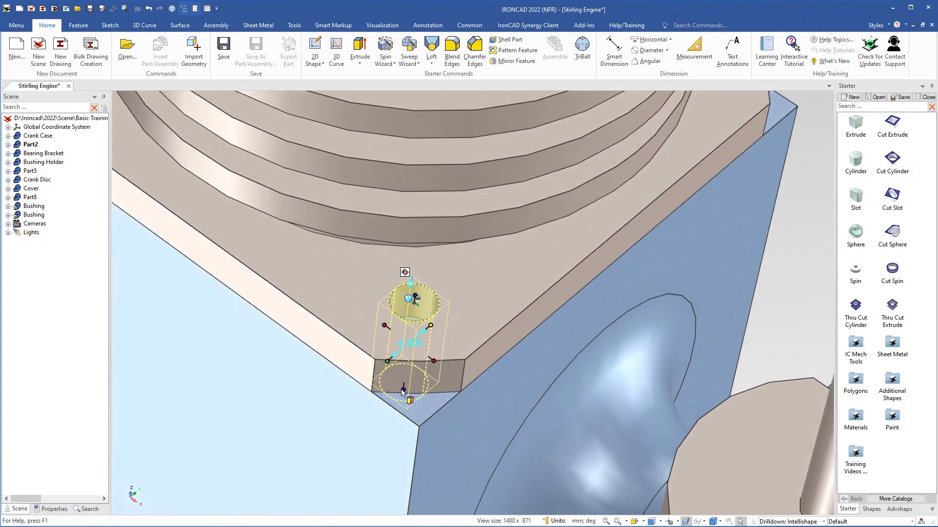
right_click(406, 389)
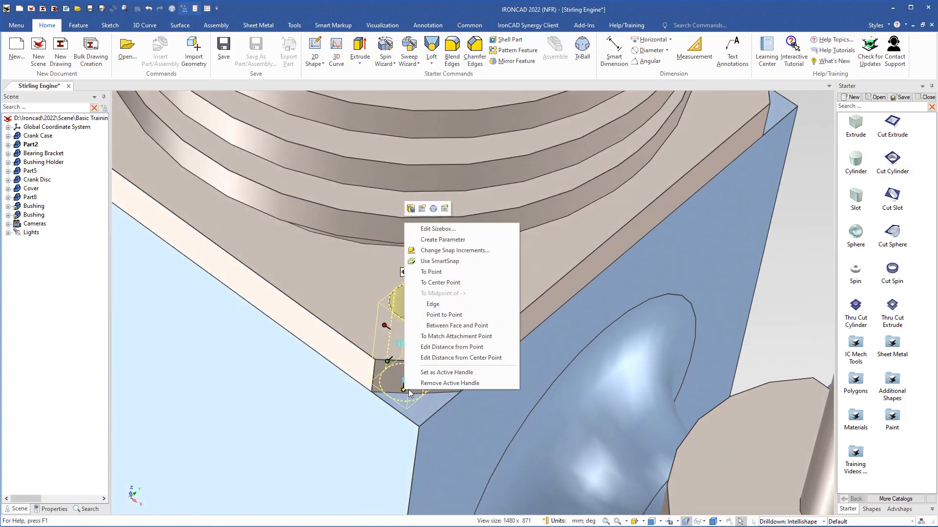
click(443, 273)
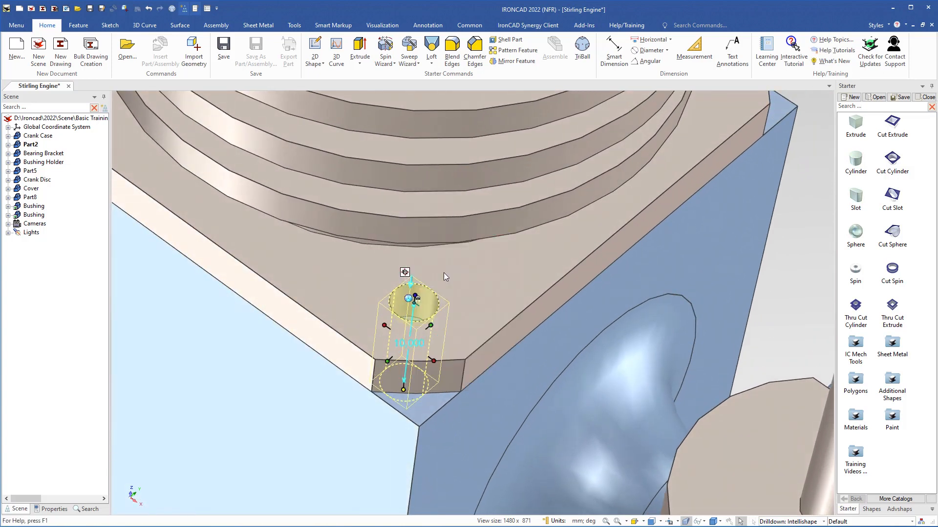
click(319, 353)
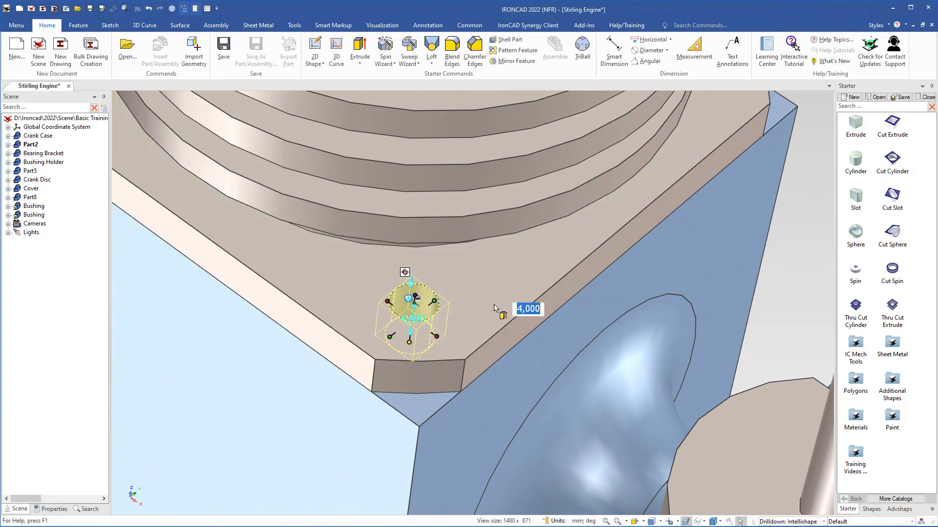
- Use the TriBall to move the corner hole to the centre point of Part2's round finned body
middle_drag(366, 281, 399, 295)
scroll(354, 291, down, 3)
scroll(397, 296, up, 2)
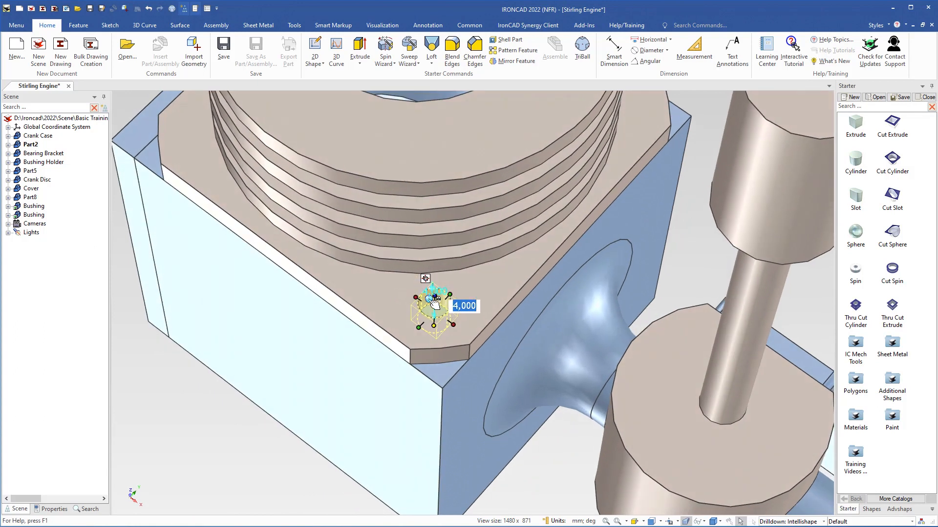
key(F10)
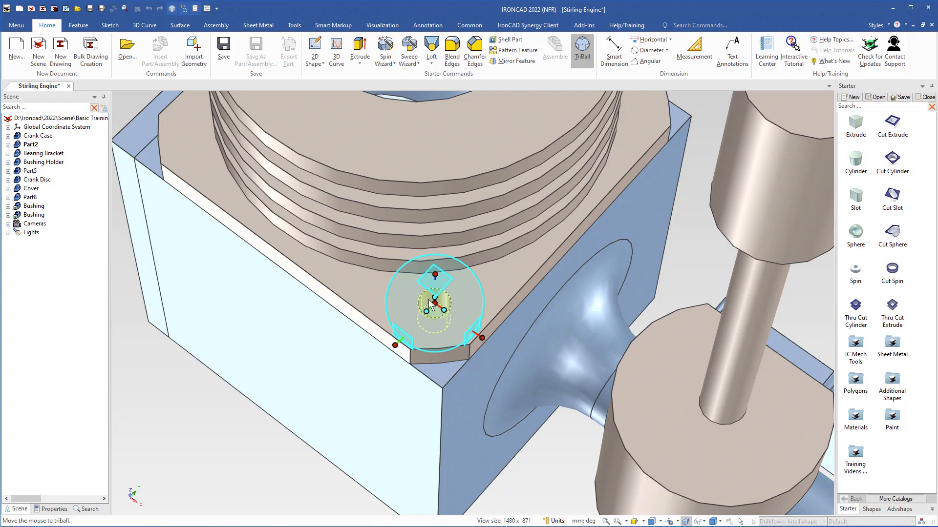
middle_drag(430, 304, 441, 268)
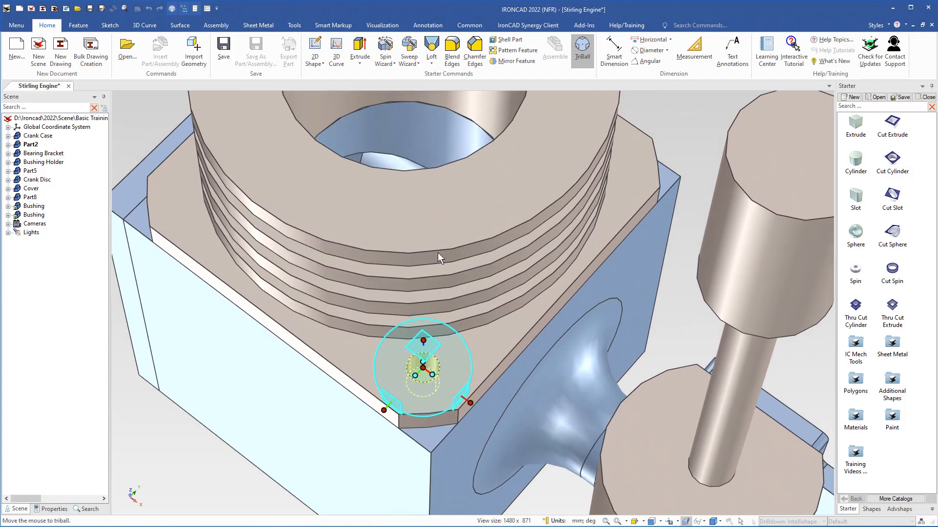
click(434, 343)
right_click(434, 343)
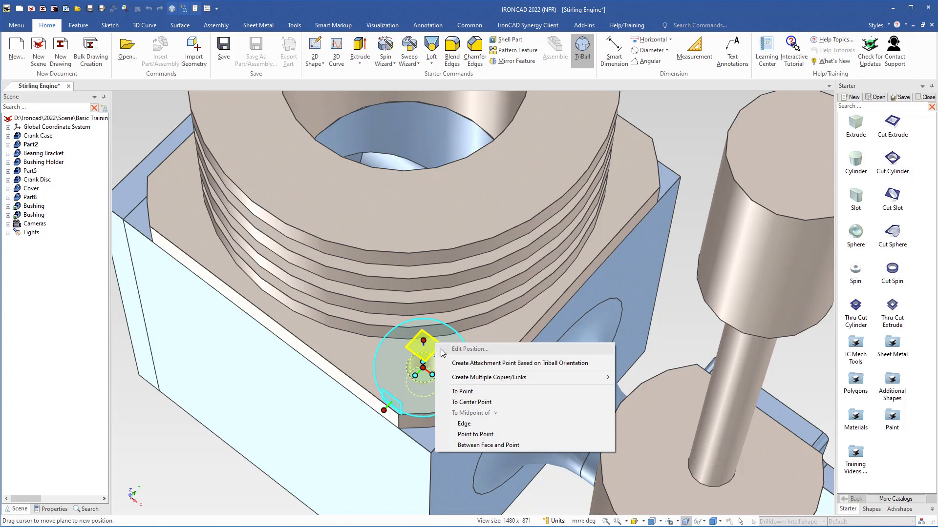
click(462, 401)
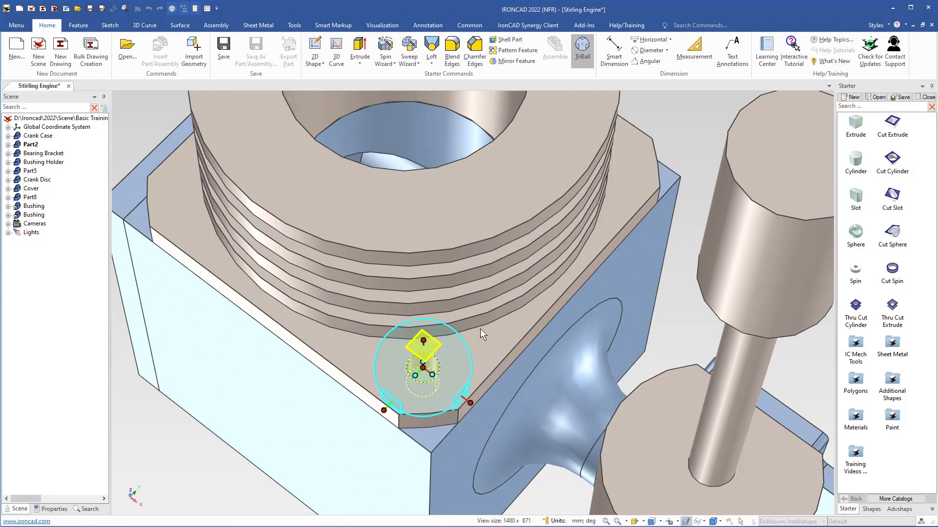
click(458, 298)
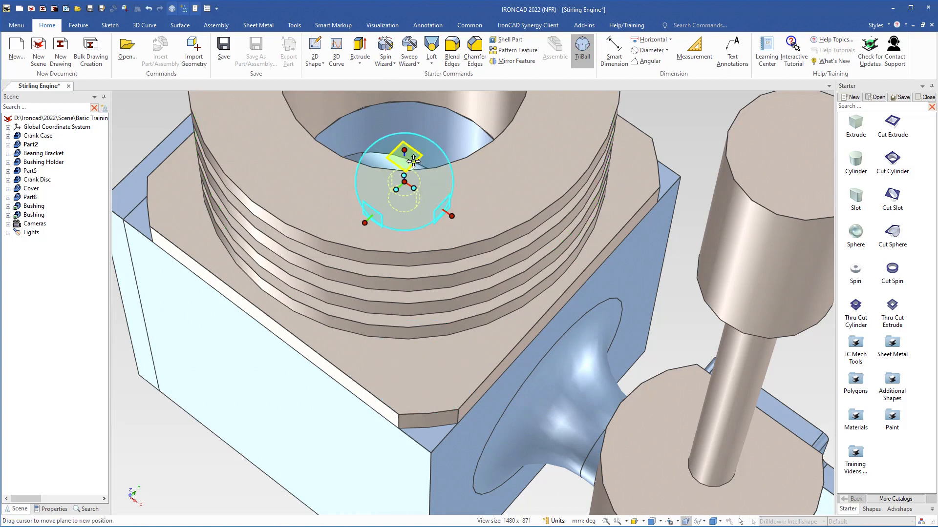
- Move the hole from the body's centre toward the flange's front corner, 20 mm in each of the two planar directions
drag(414, 161, 429, 352)
right_drag(429, 353, 432, 353)
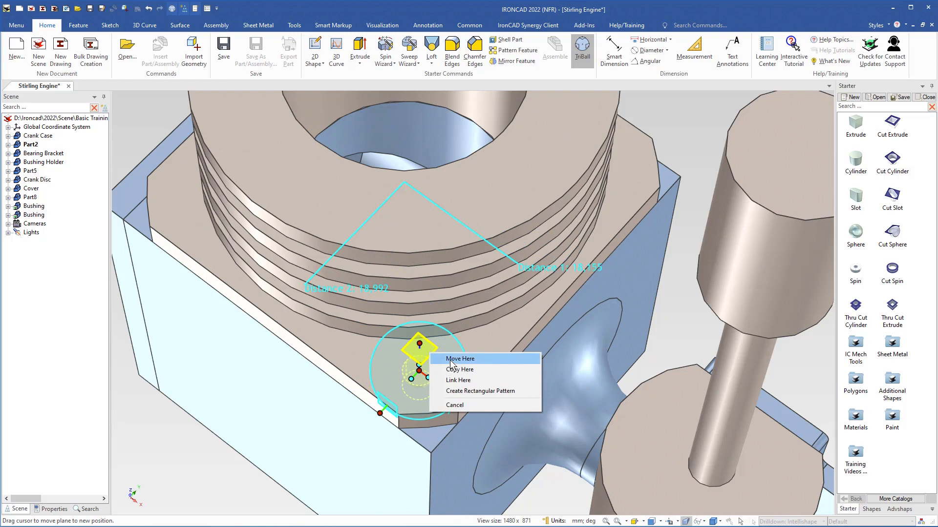
click(451, 360)
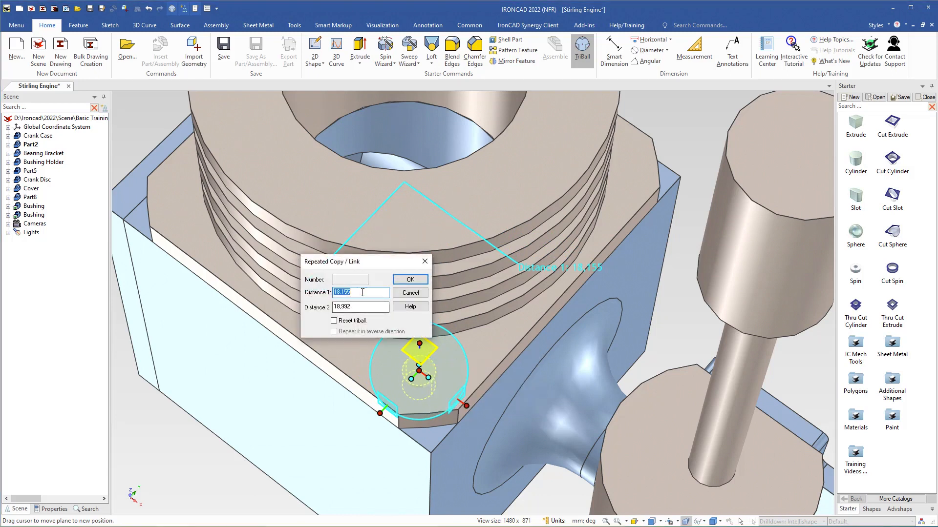
text(20)
key(Tab)
text(2)
key(Return)
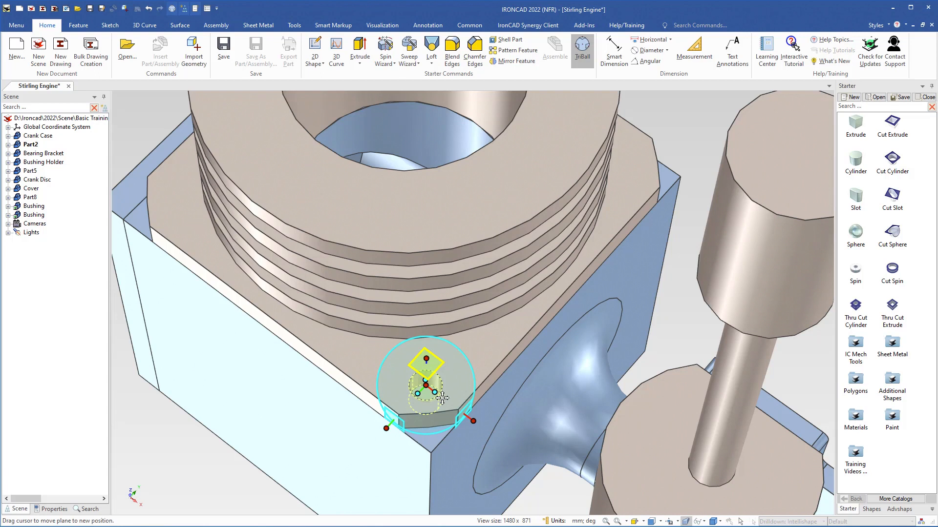
- Reposition only the TriBall, detached from the hole, to the centre point of Part2's round body
scroll(432, 374, down, 2)
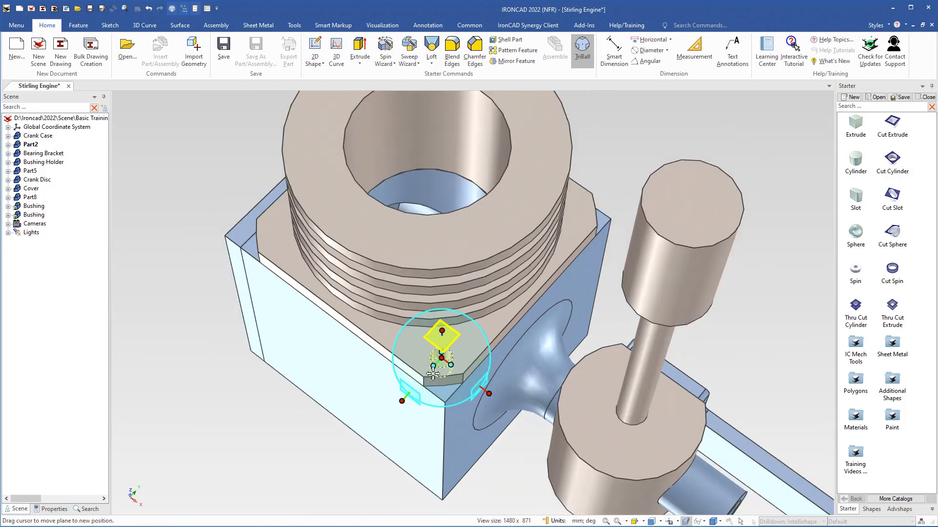
middle_drag(438, 336, 436, 325)
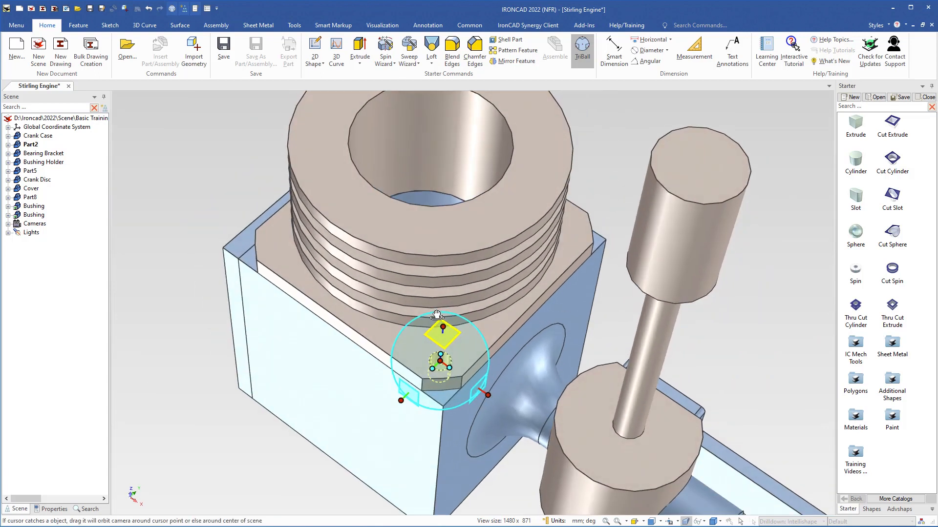
right_click(448, 340)
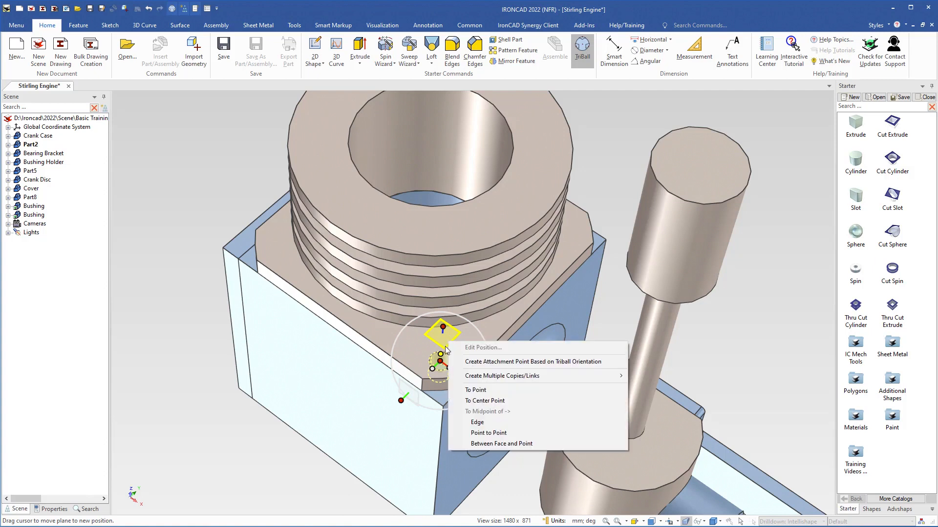
click(491, 403)
click(486, 308)
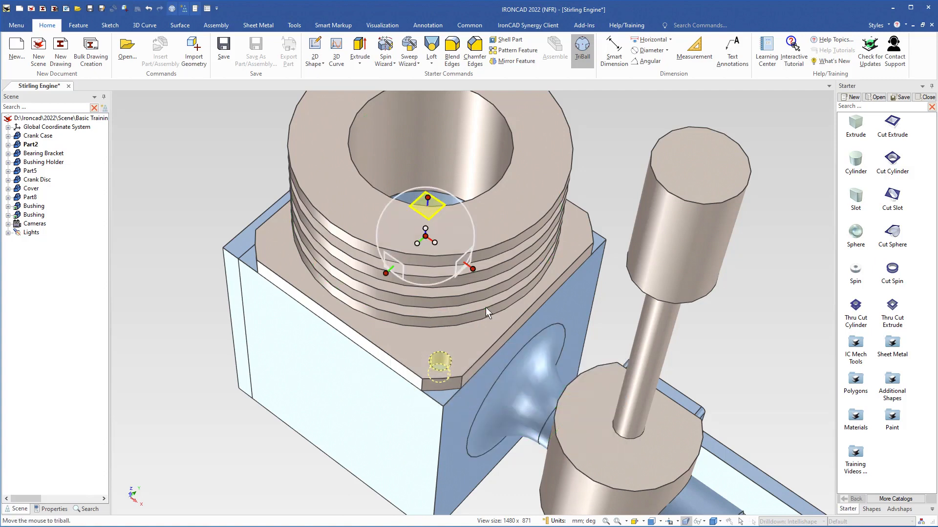
- Rotate three linked copies of the corner hole about the round body's vertical axis, one for each remaining corner of the flange
click(431, 199)
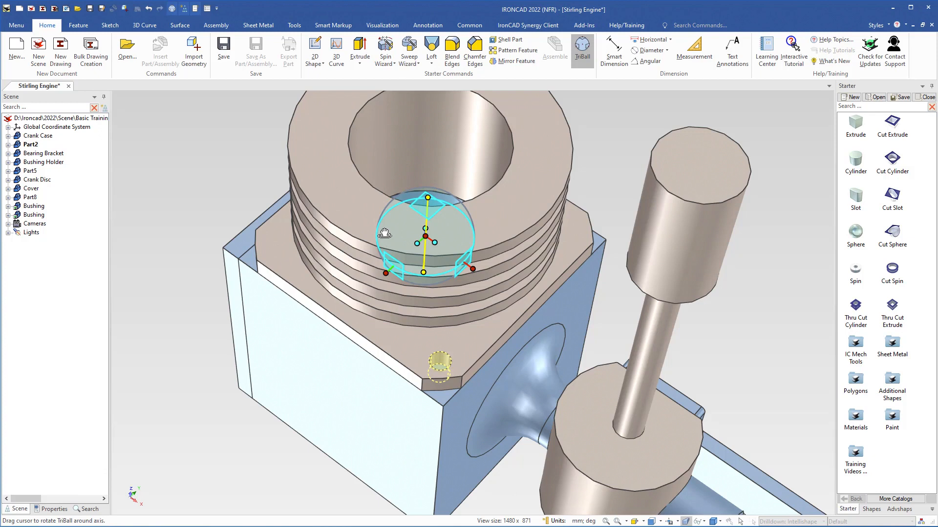
drag(385, 233, 432, 251)
right_drag(432, 251, 431, 249)
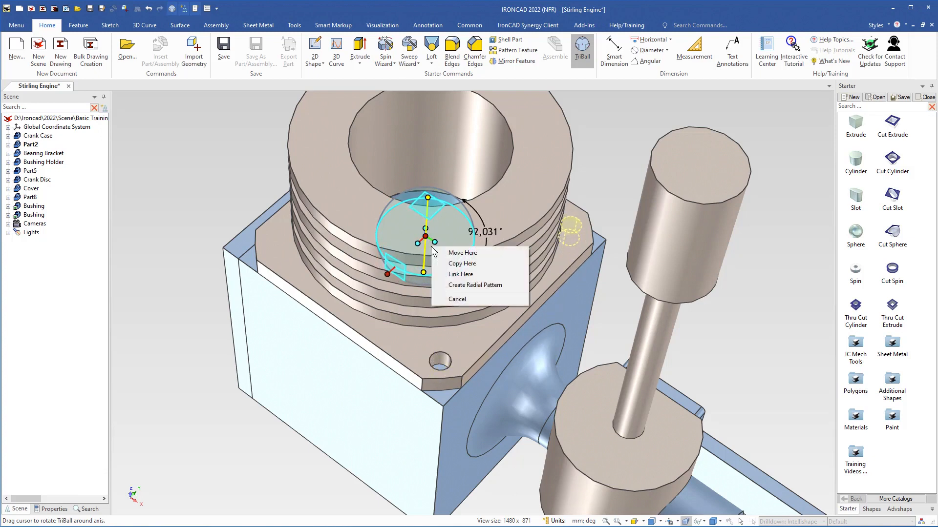
click(453, 274)
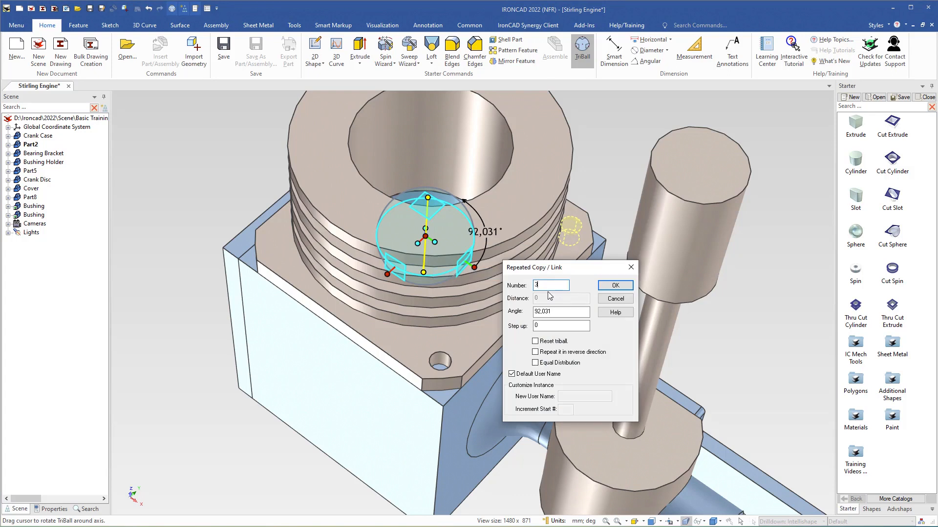
drag(559, 311, 531, 304)
text(30)
key(Return)
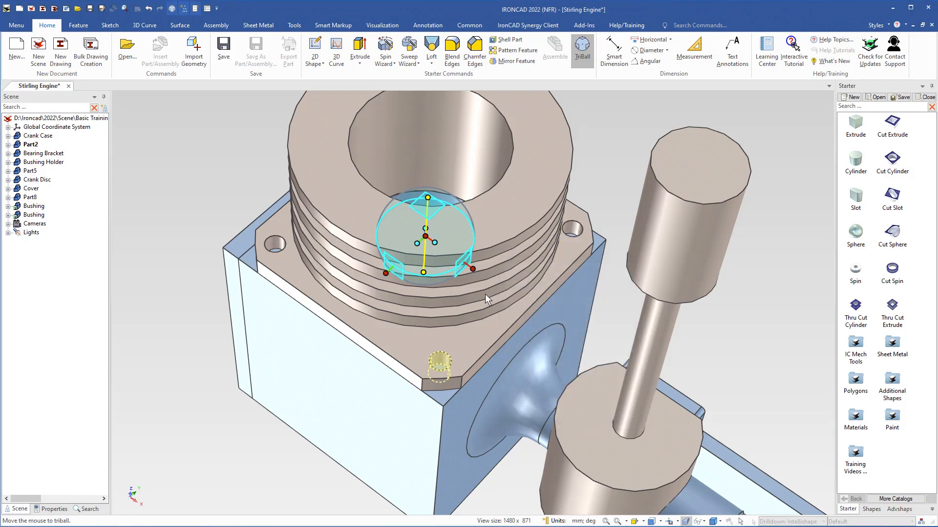
key(F10)
click(227, 344)
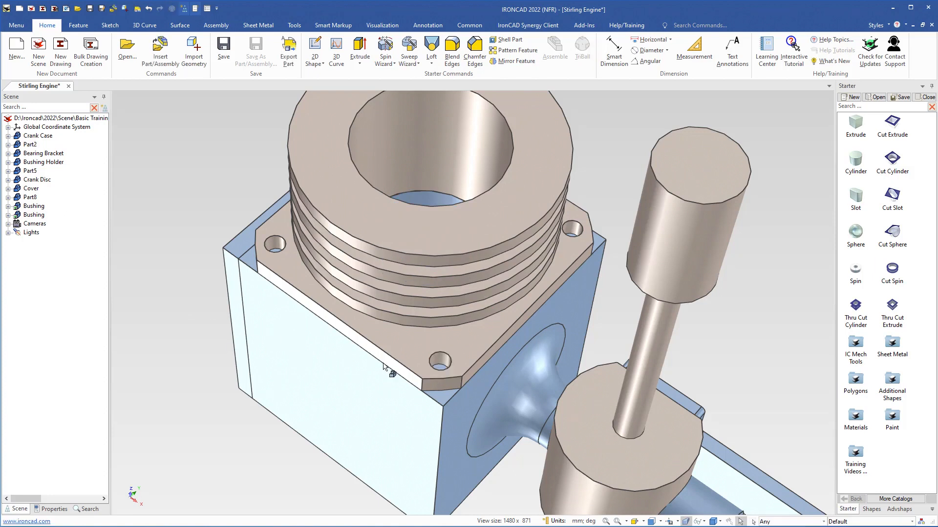
- Rename Part2 as Cylinder in its properties and copy the same name into its description
middle_drag(418, 393, 420, 346)
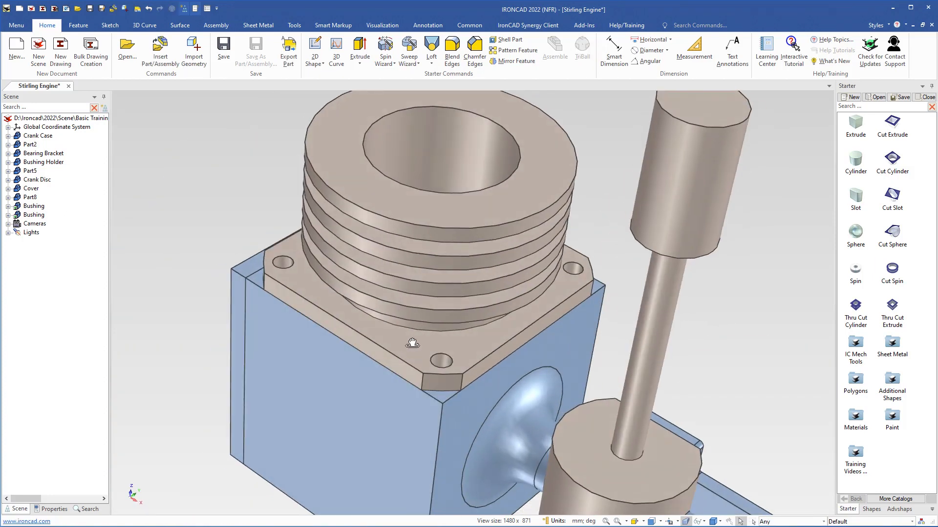
click(413, 342)
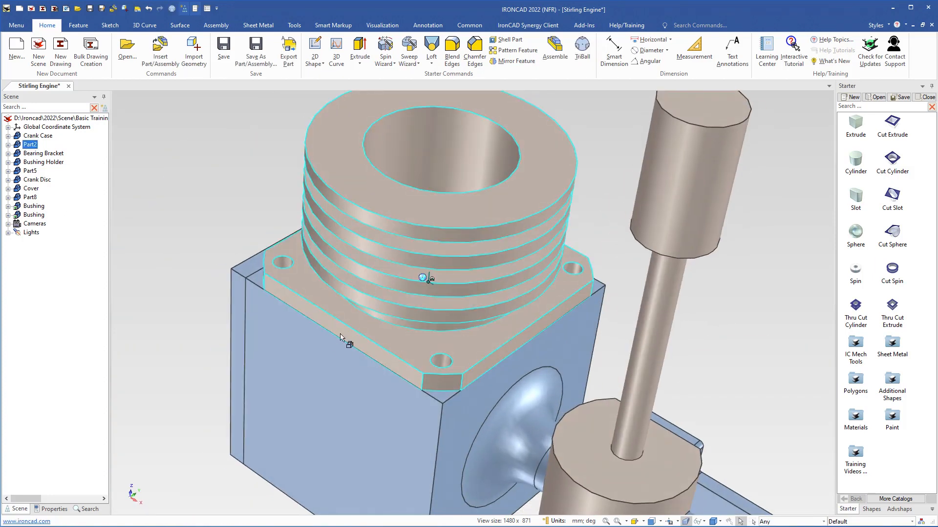
click(50, 508)
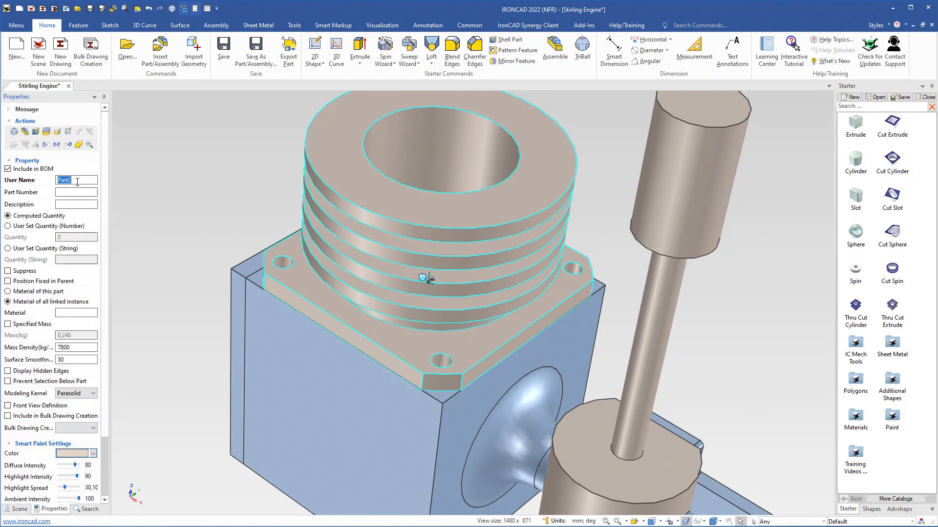
text(Cylinder)
key(Return)
key(ctrl+c)
click(59, 203)
key(ctrl+v)
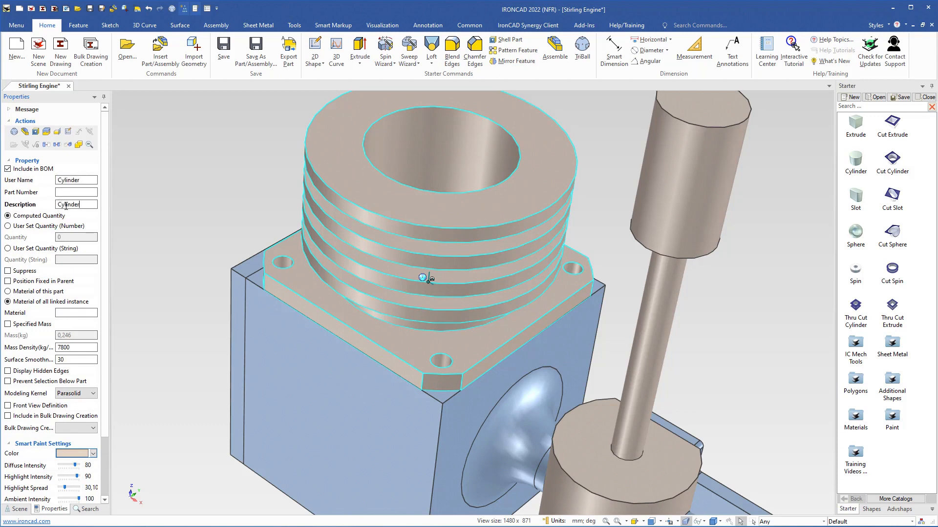
- Set the finned cylinder's part number to 101
click(68, 192)
text(101)
key(Return)
- Change the finned cylinder's colour to dark grey and deselect the part
click(94, 455)
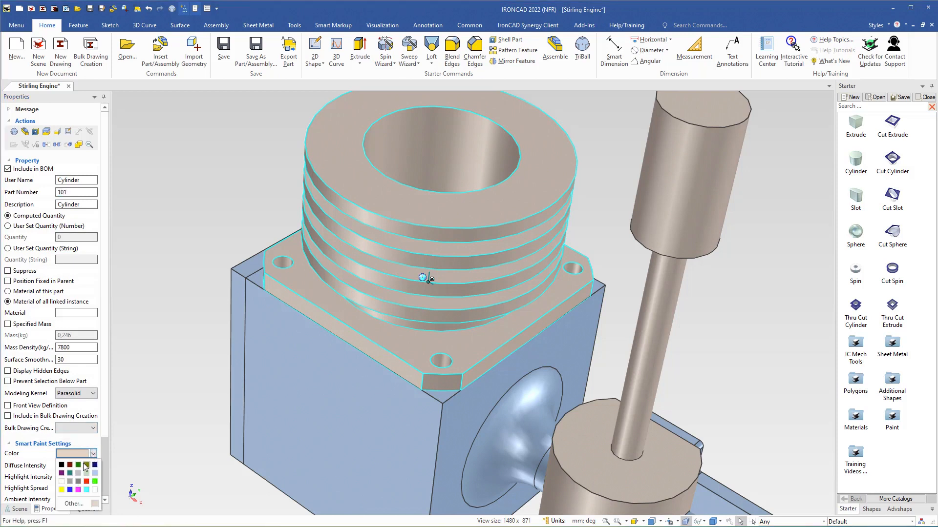
click(80, 483)
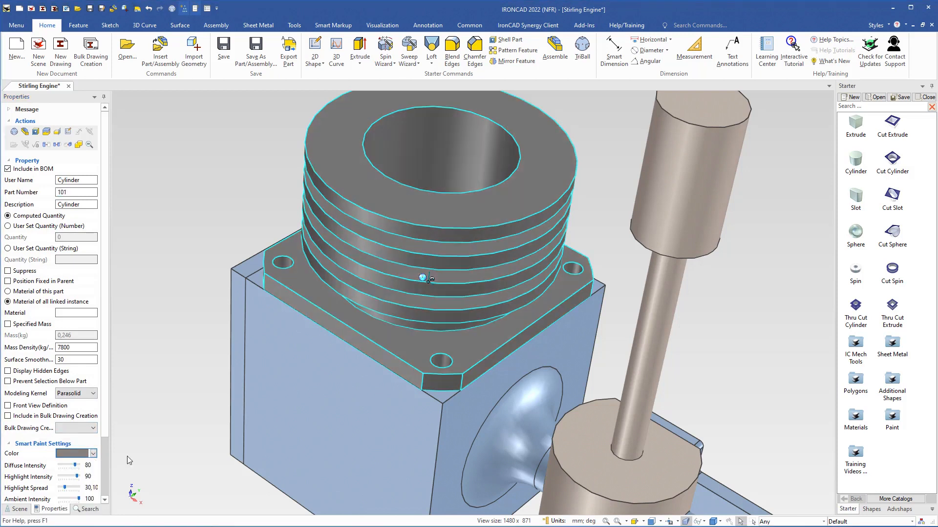
click(205, 209)
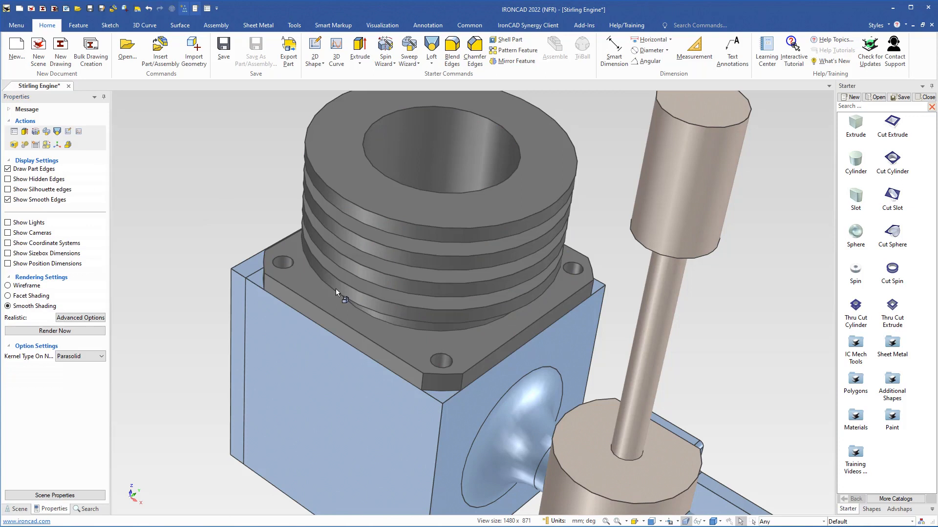
- Return to the scene tree and save the Stirling Engine scene
scroll(336, 288, down, 1)
scroll(336, 289, down, 5)
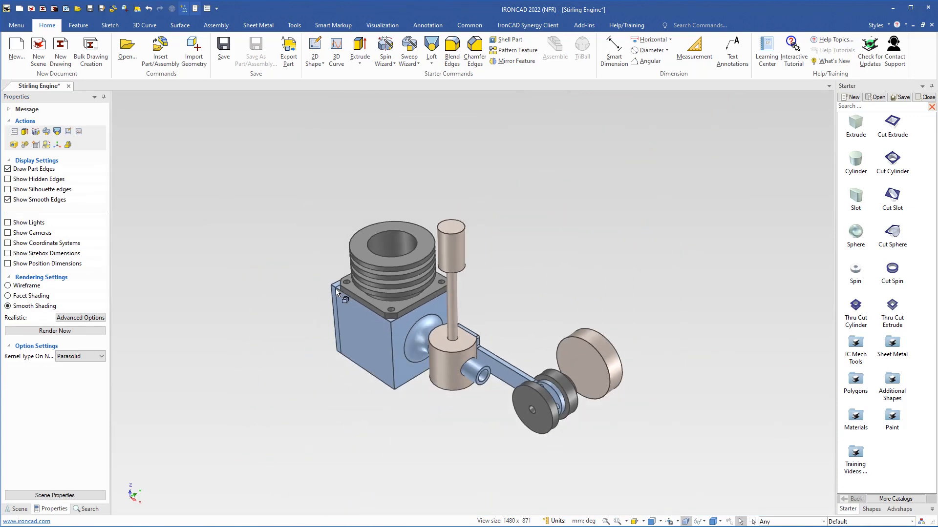
click(19, 510)
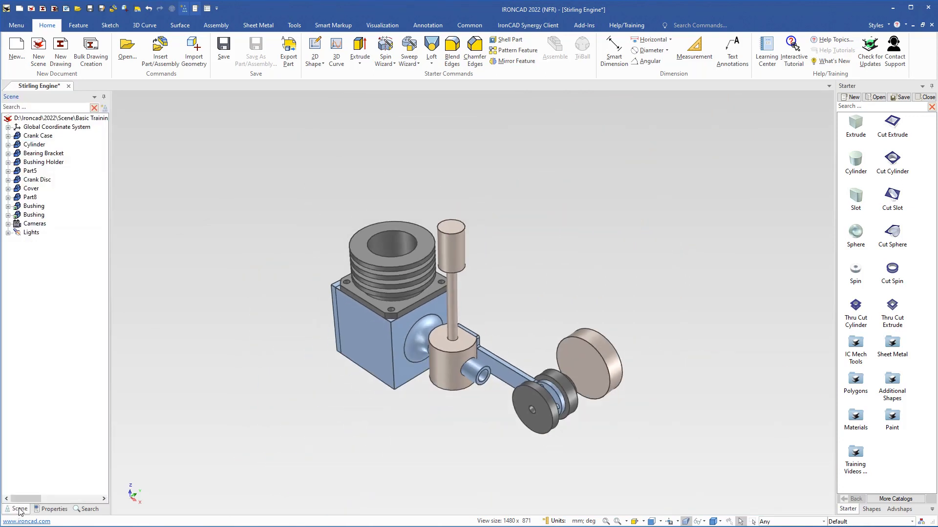
click(223, 48)
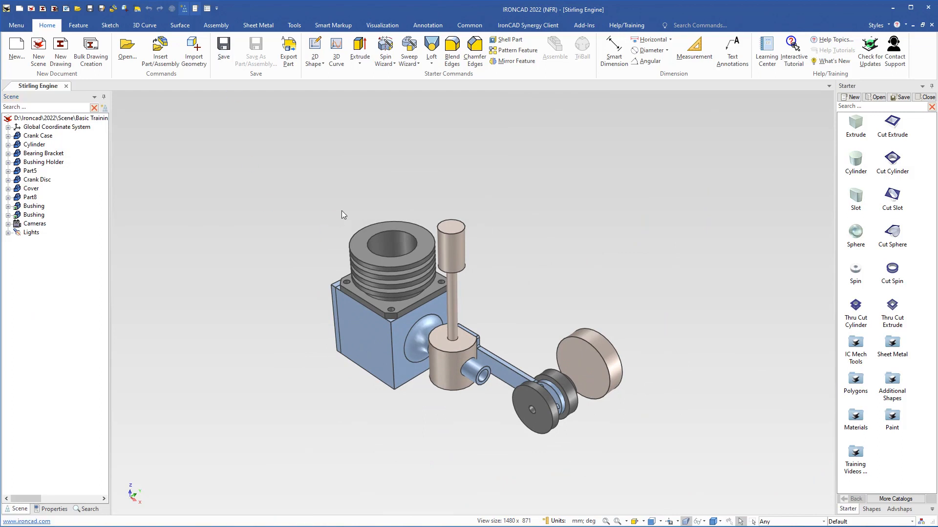